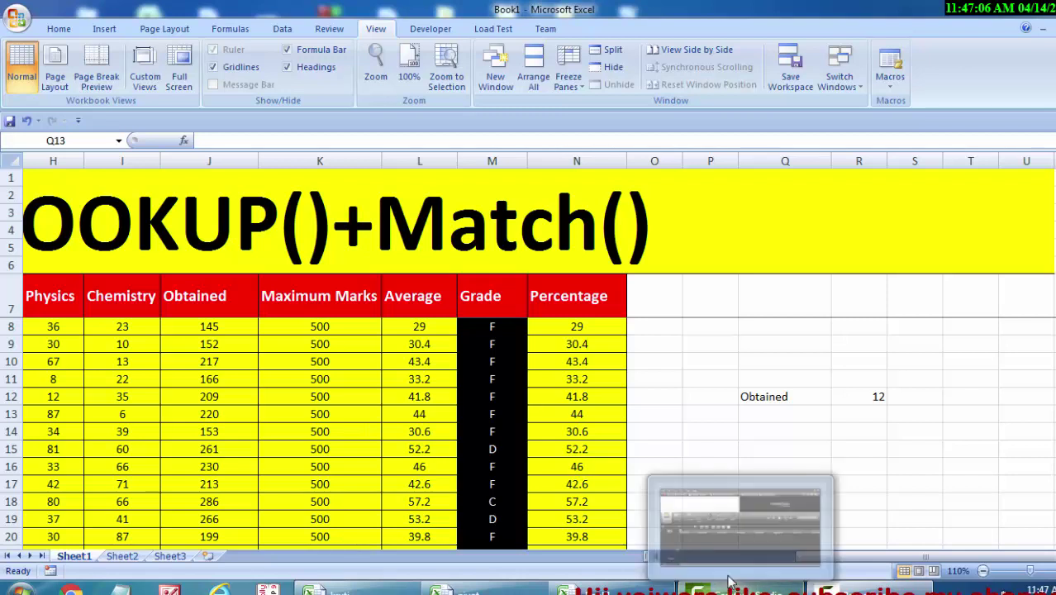
Bring the Excel marks workbook to the front and scroll across the table
click(956, 561)
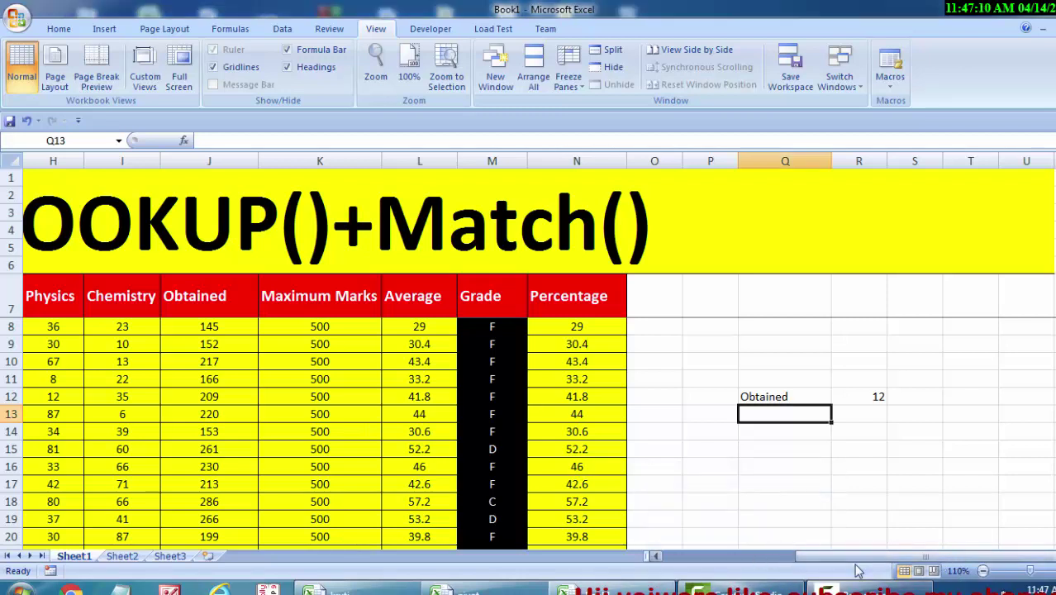
drag(857, 571, 744, 570)
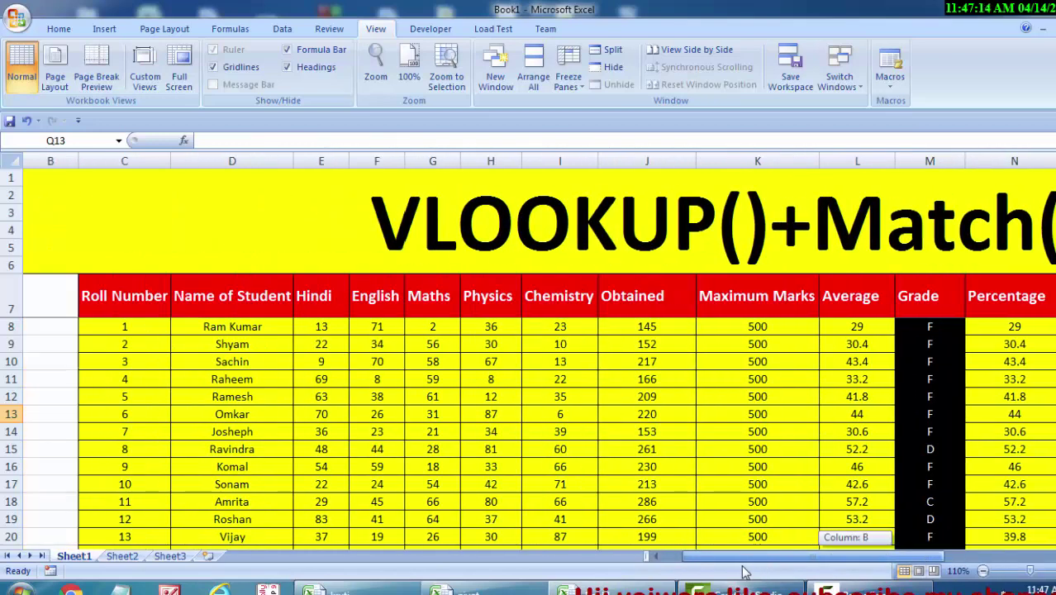
drag(744, 570, 729, 576)
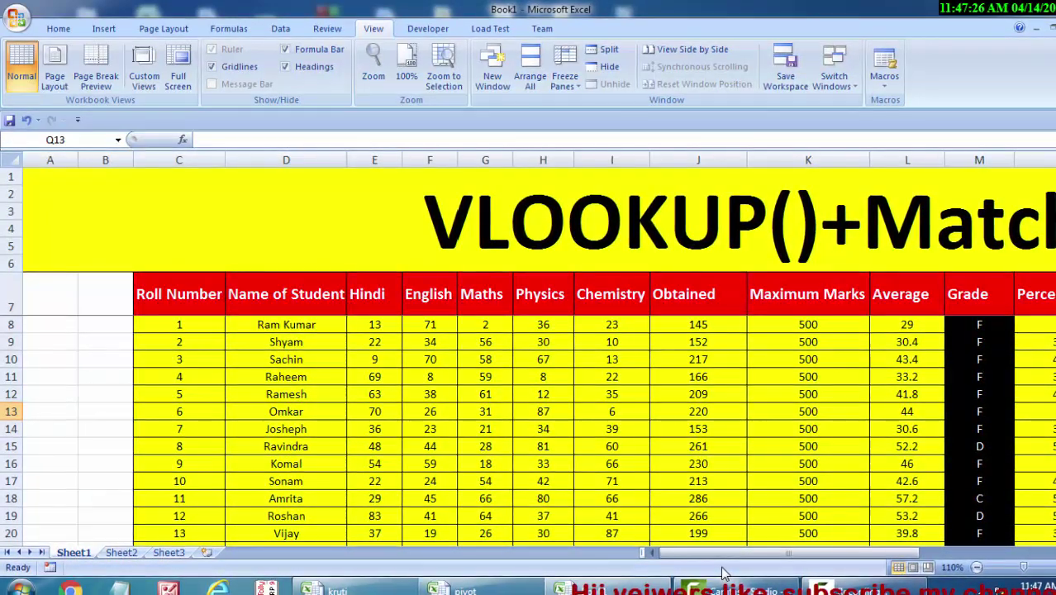
drag(769, 552, 893, 553)
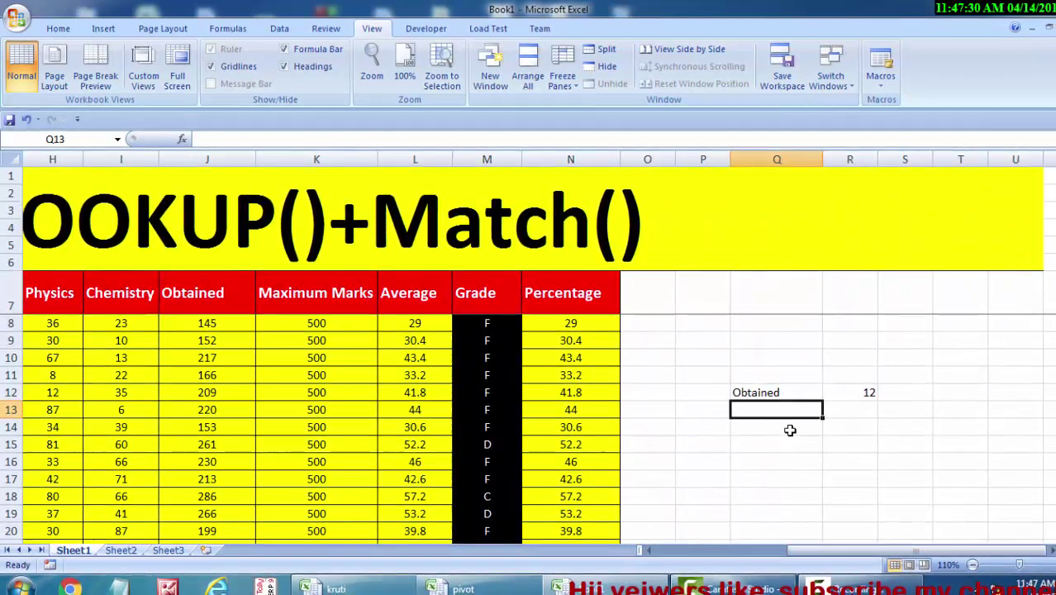
drag(833, 552, 709, 559)
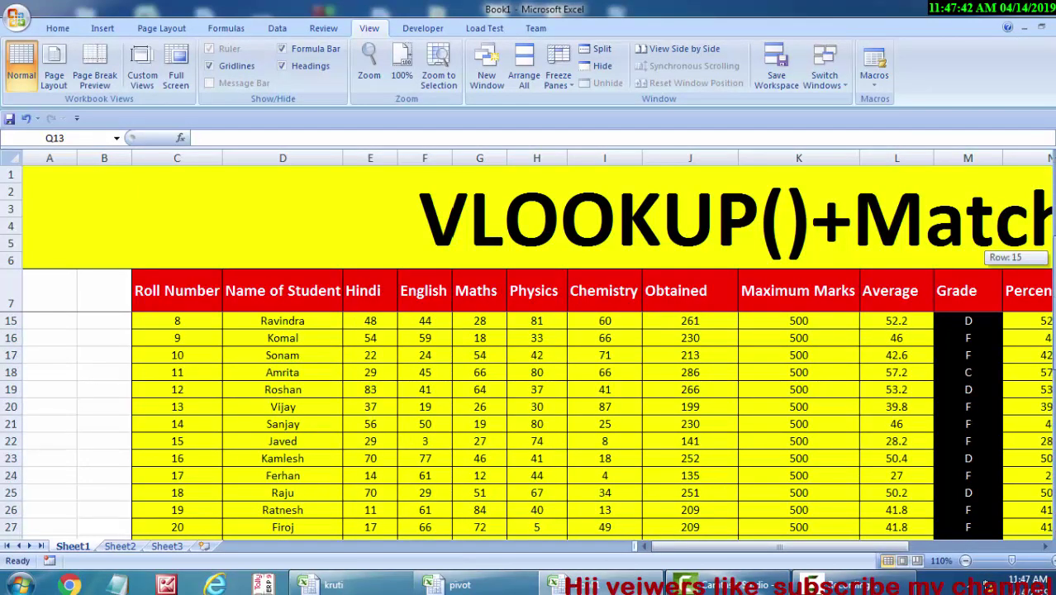
drag(1052, 258, 1052, 256)
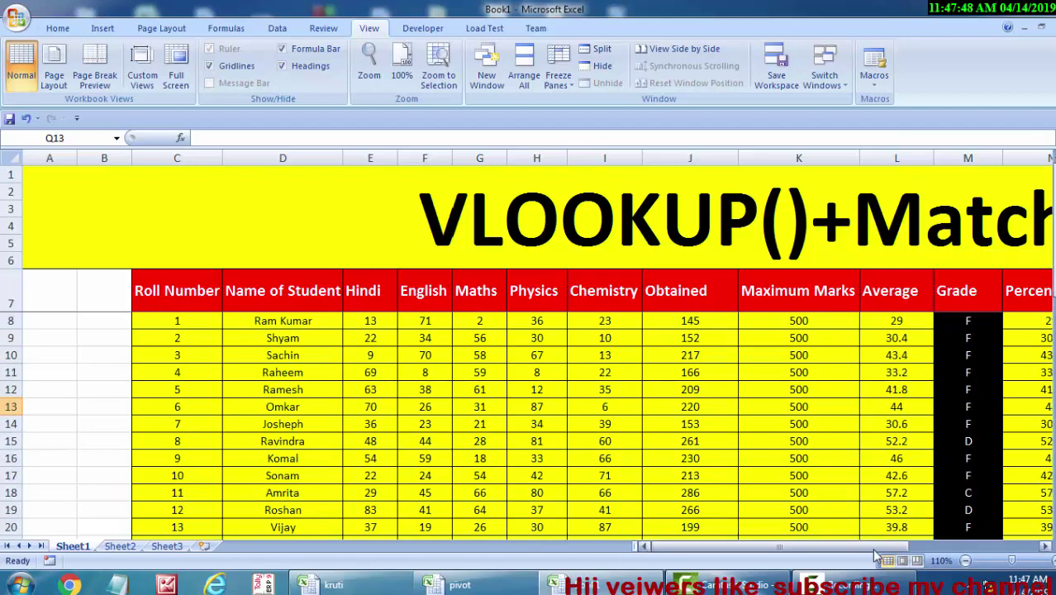
drag(867, 551, 978, 585)
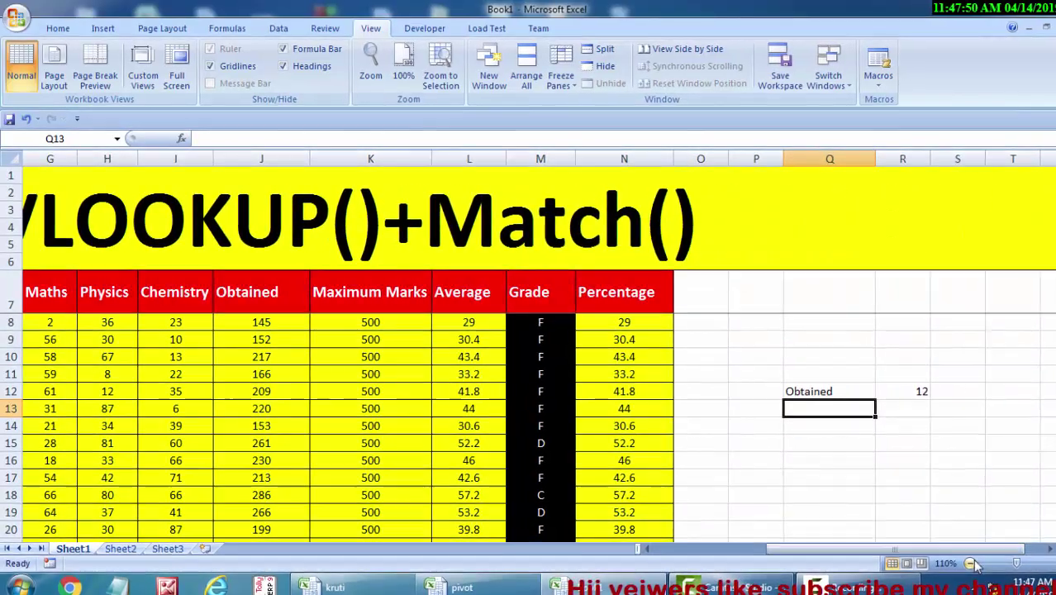
Begin a =MATCH( formula in cell R13 below the value 12
click(919, 413)
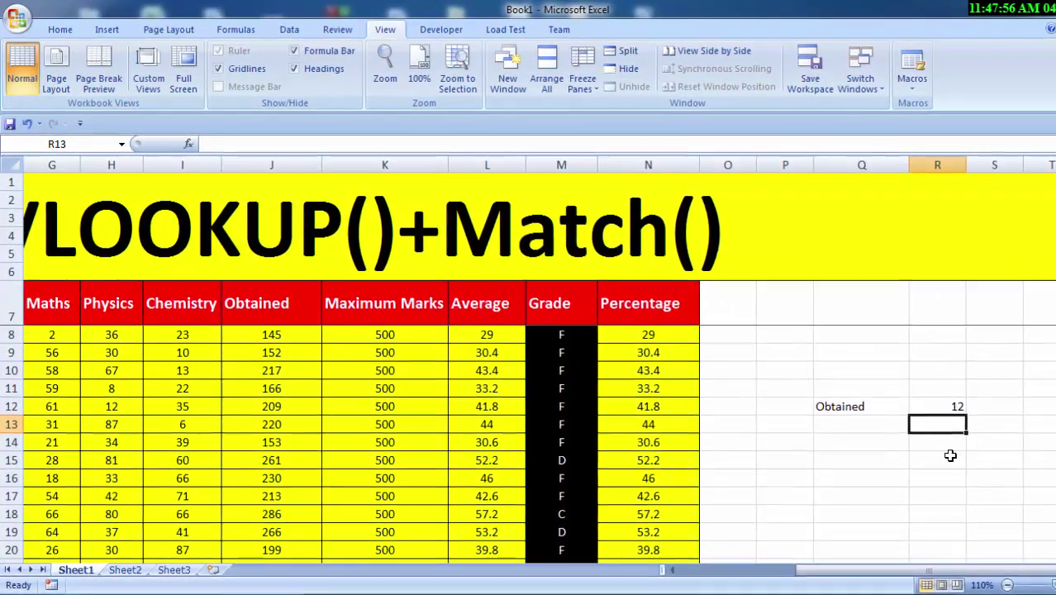
text(=ma)
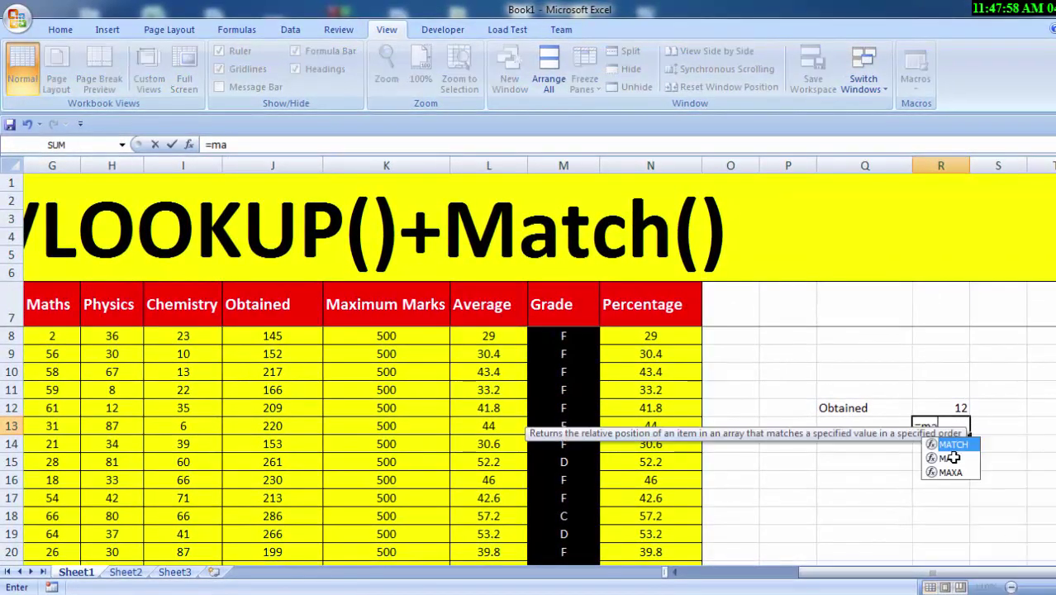
text(t)
key(Tab)
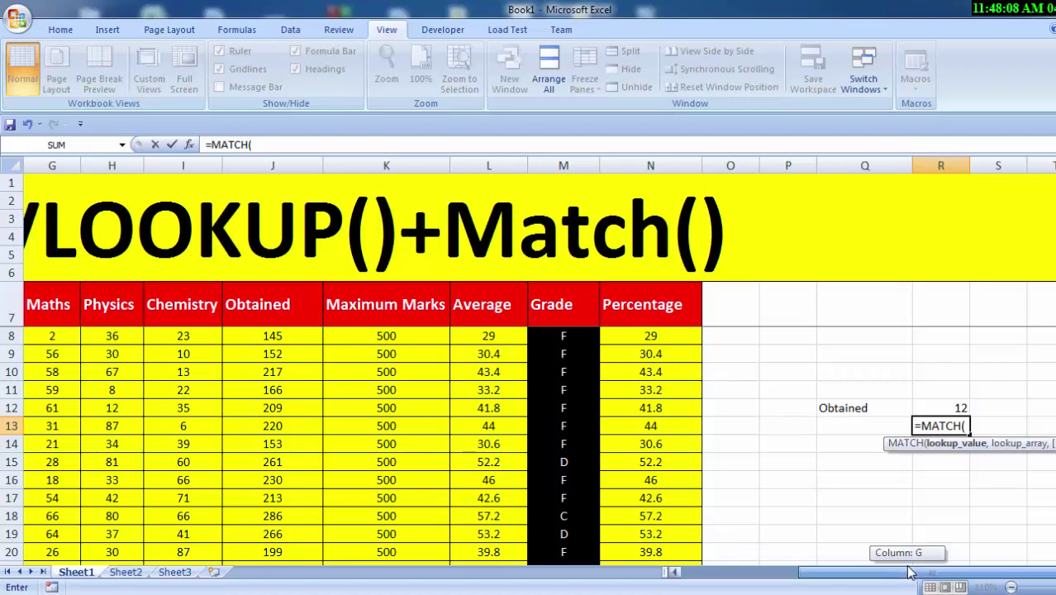
drag(909, 572, 823, 592)
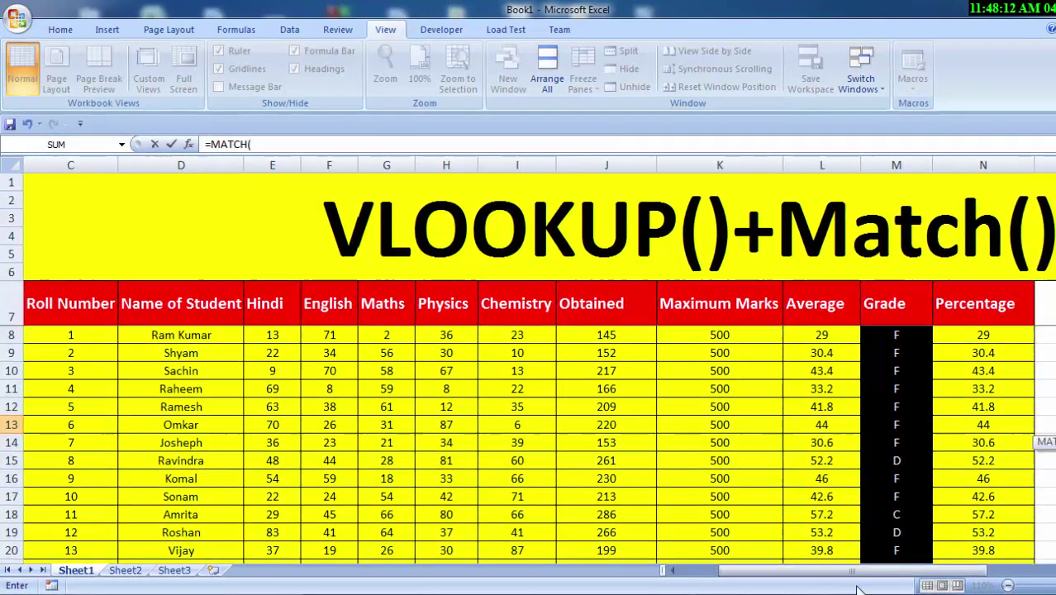
drag(854, 577, 826, 577)
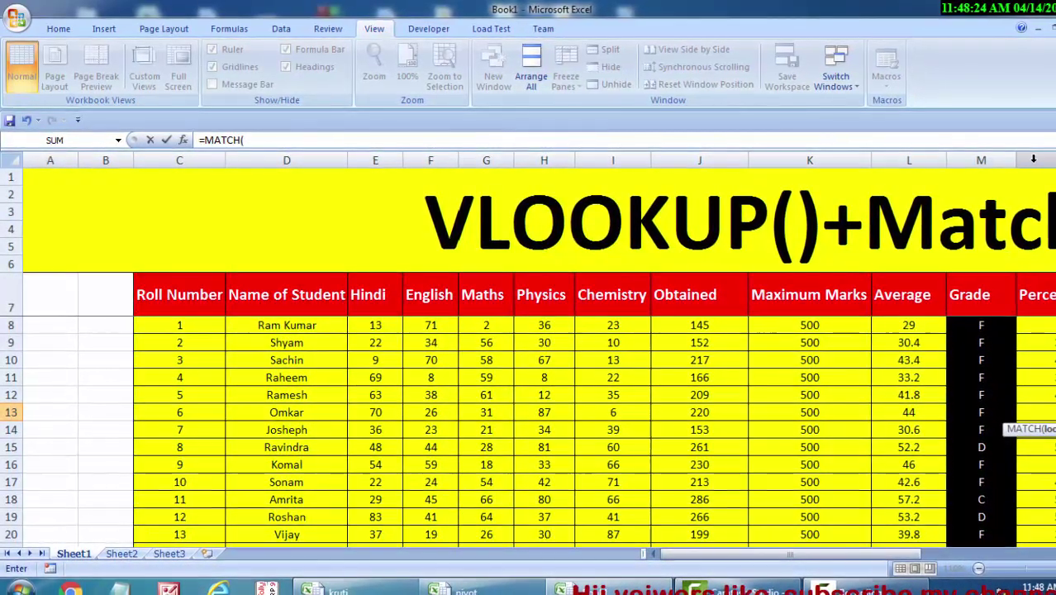
drag(877, 552, 951, 552)
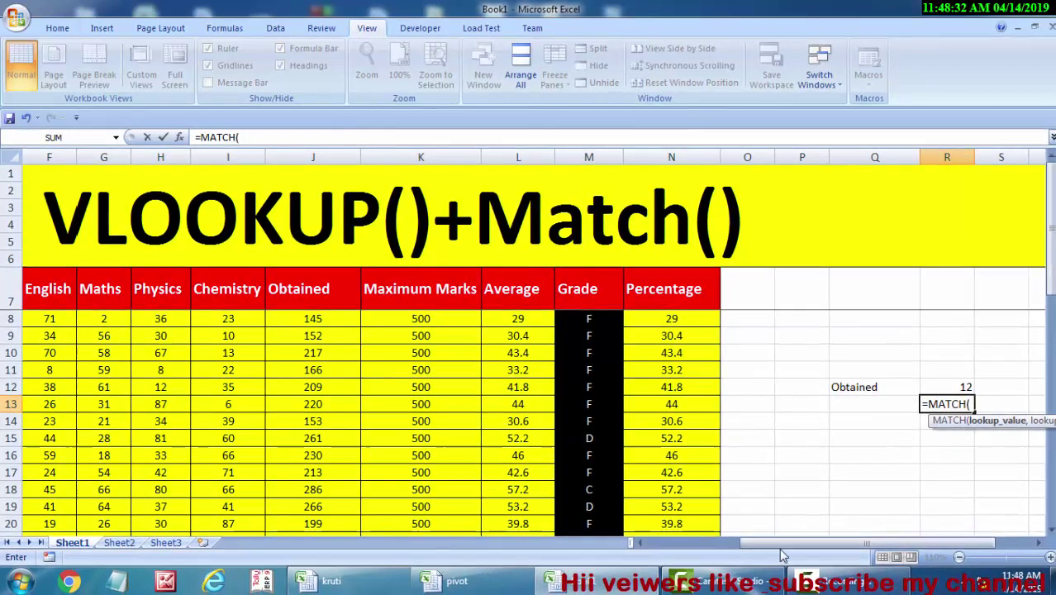
drag(784, 554, 67, 476)
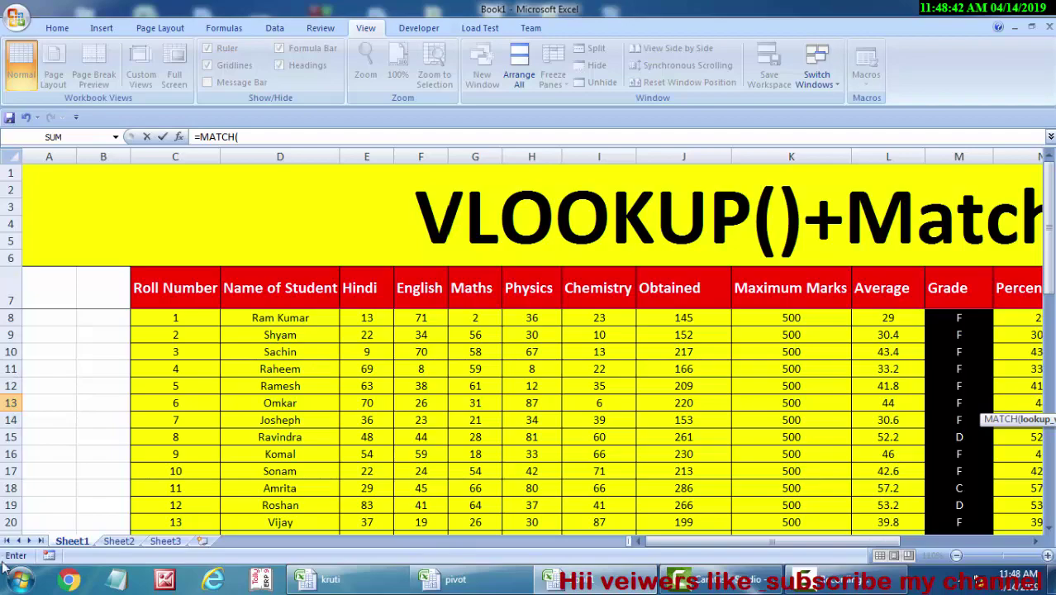
drag(859, 544, 976, 546)
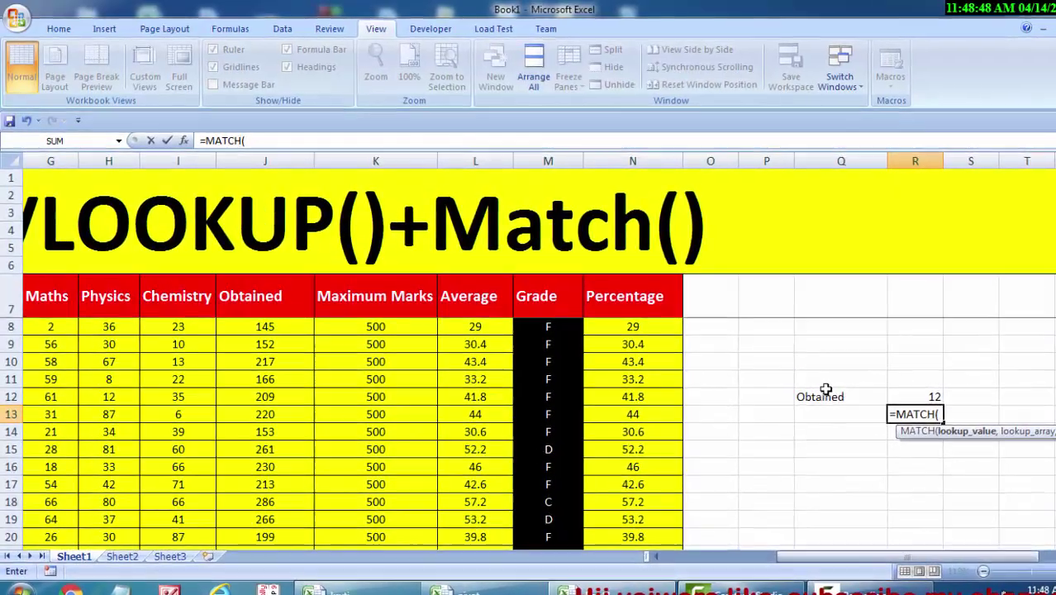
Finish and enter R13 as =MATCH(Q12,$C$7:$N$7,0), looking up Obtained in the header row
click(823, 395)
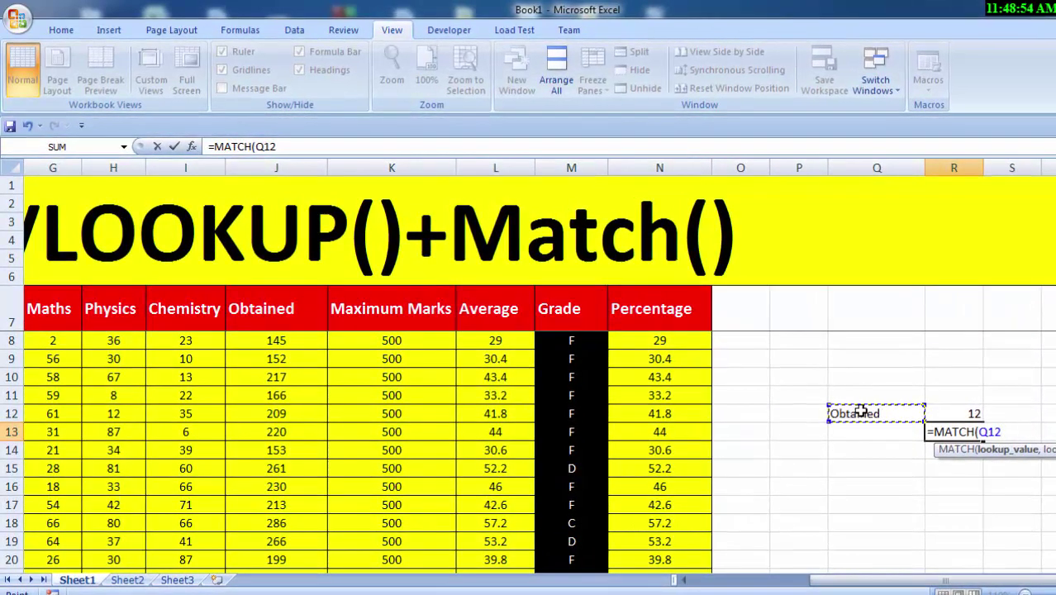
text(,)
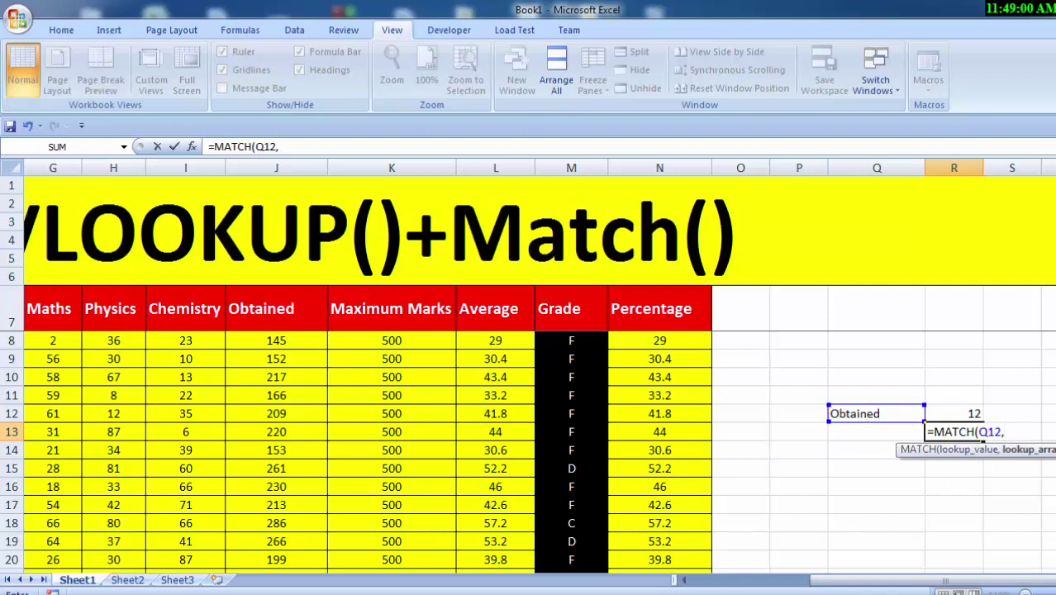
drag(940, 587, 862, 588)
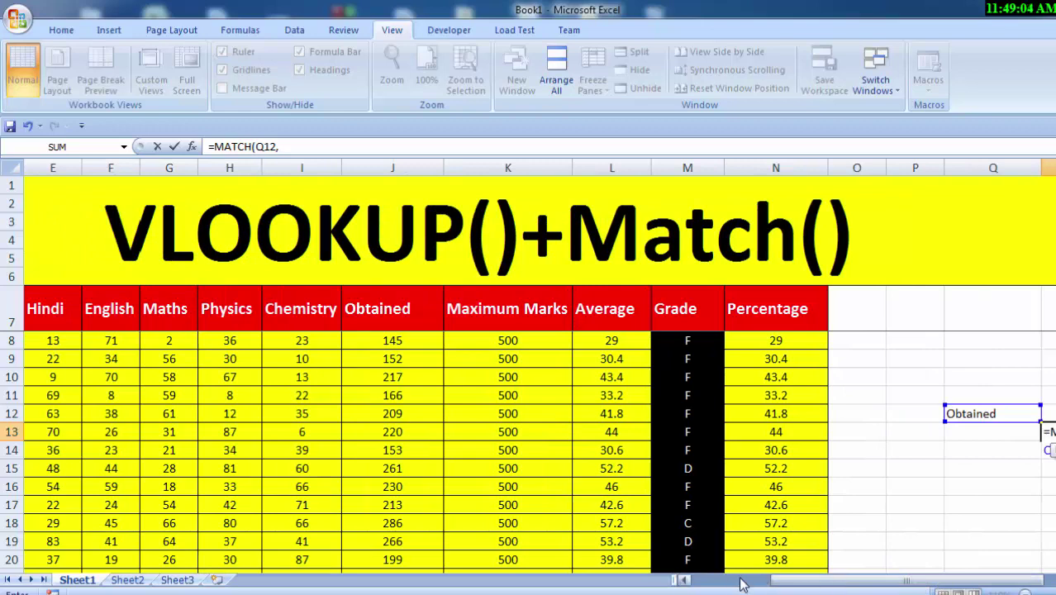
drag(809, 585, 735, 587)
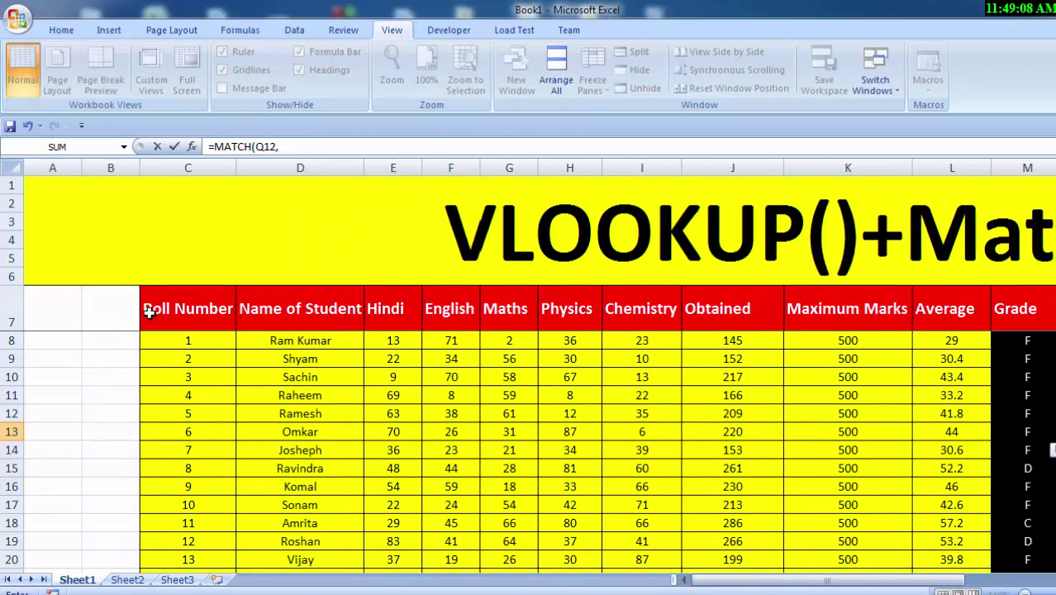
mouse_move(146, 308)
mouse_down()
mouse_move(354, 324)
mouse_move(1046, 324)
mouse_move(815, 312)
mouse_up()
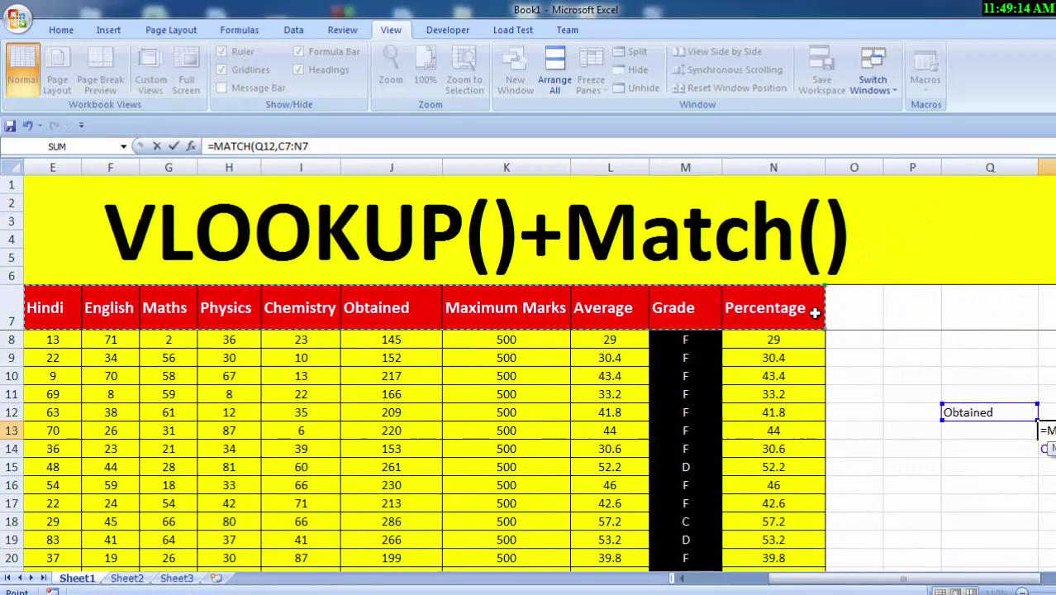
key(F4)
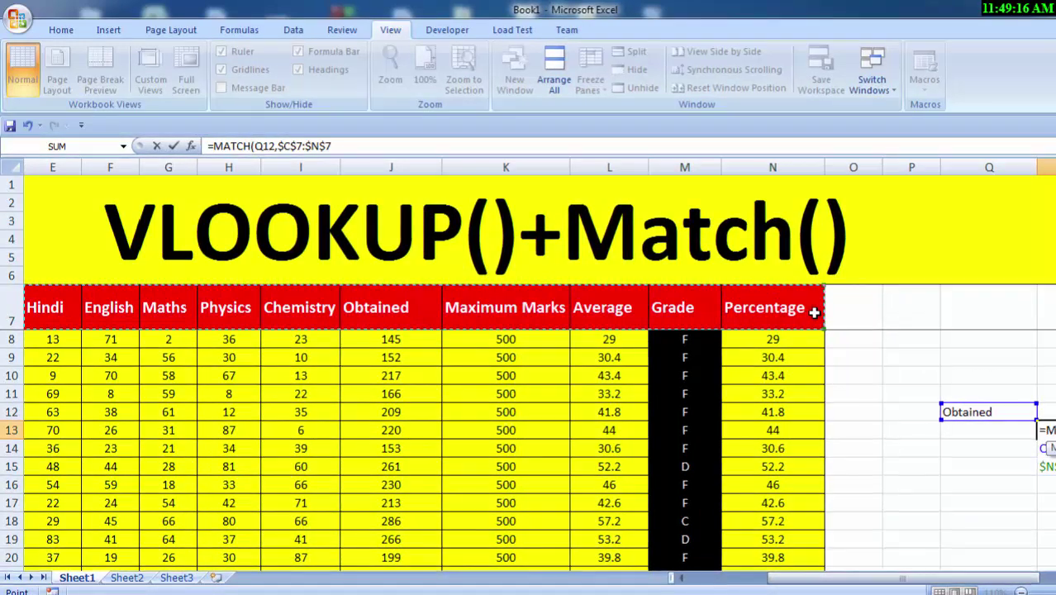
text(,)
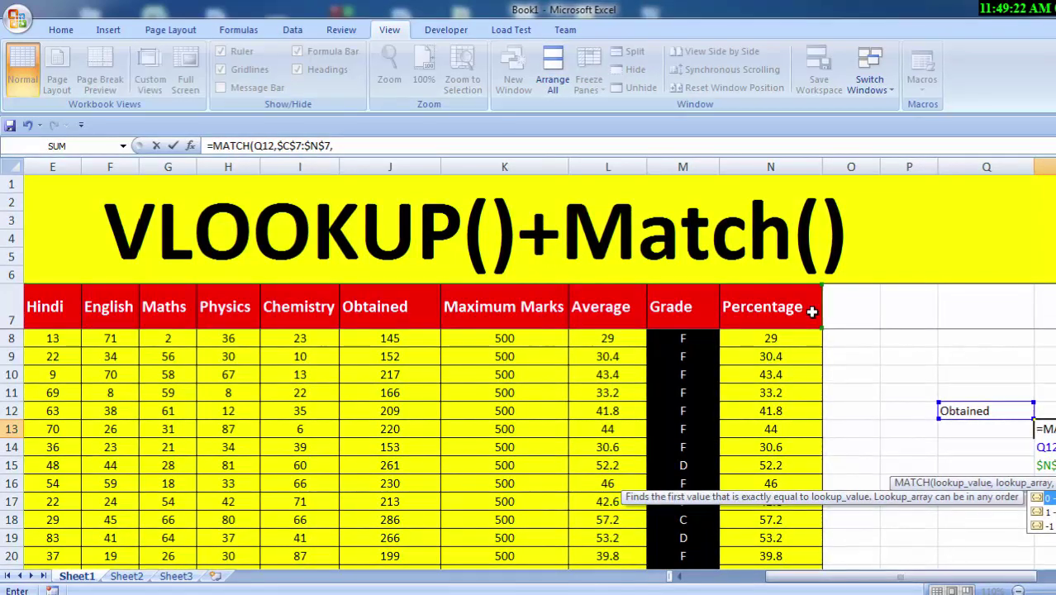
text())
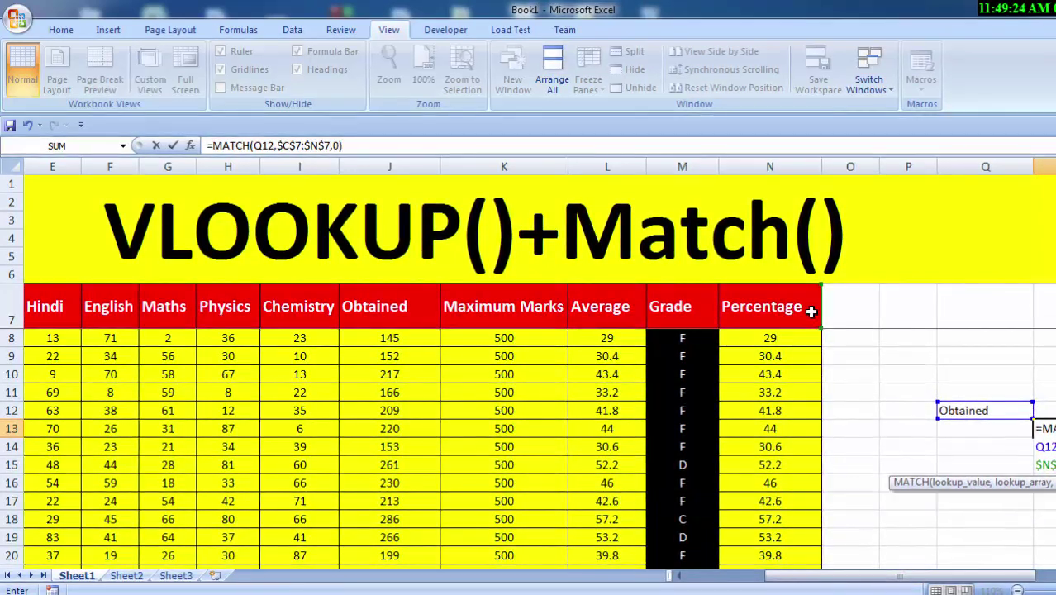
key(Return)
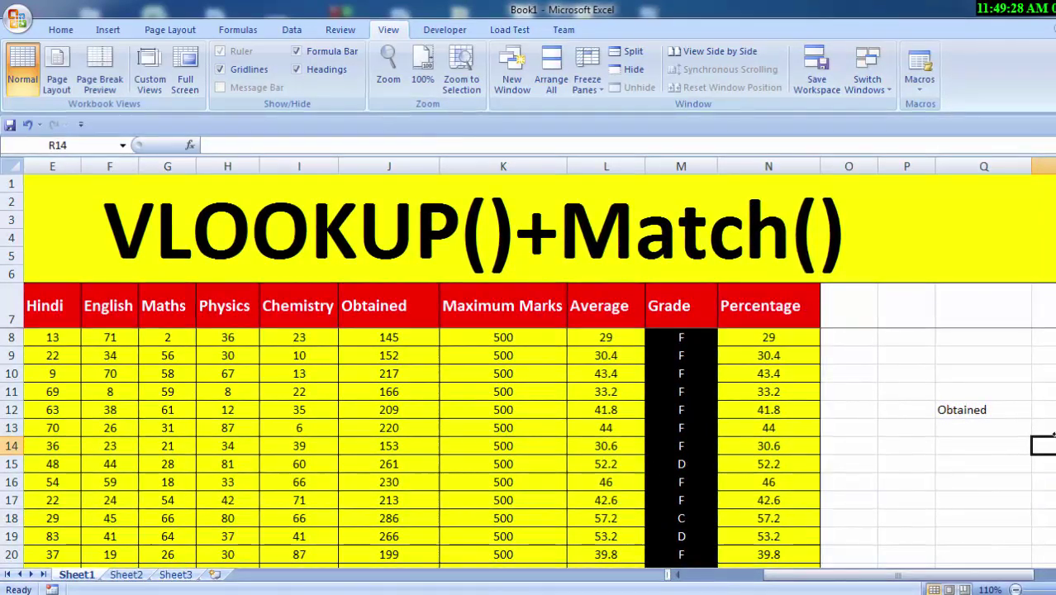
Restart =MATCH( in R13, then cancel it so R13 stays empty, and reselect Q12
click(1053, 434)
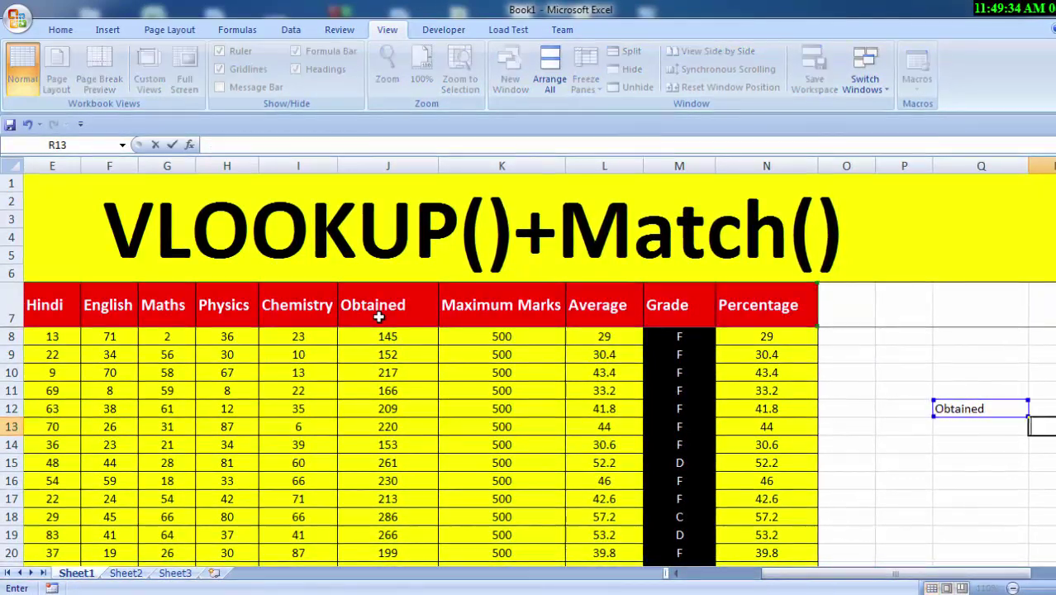
text(=ma)
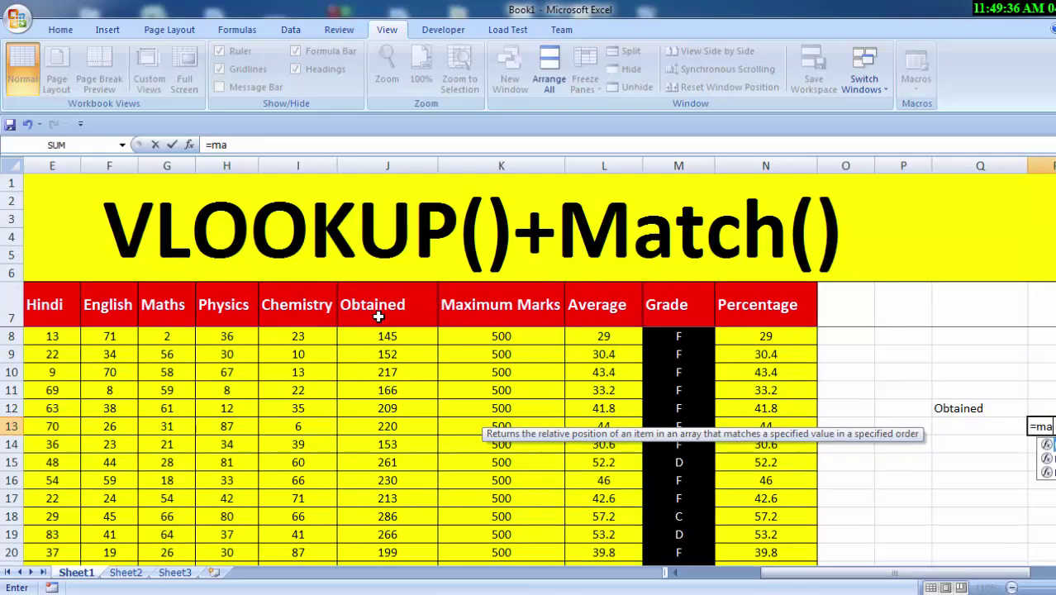
text(tch)
key(Tab)
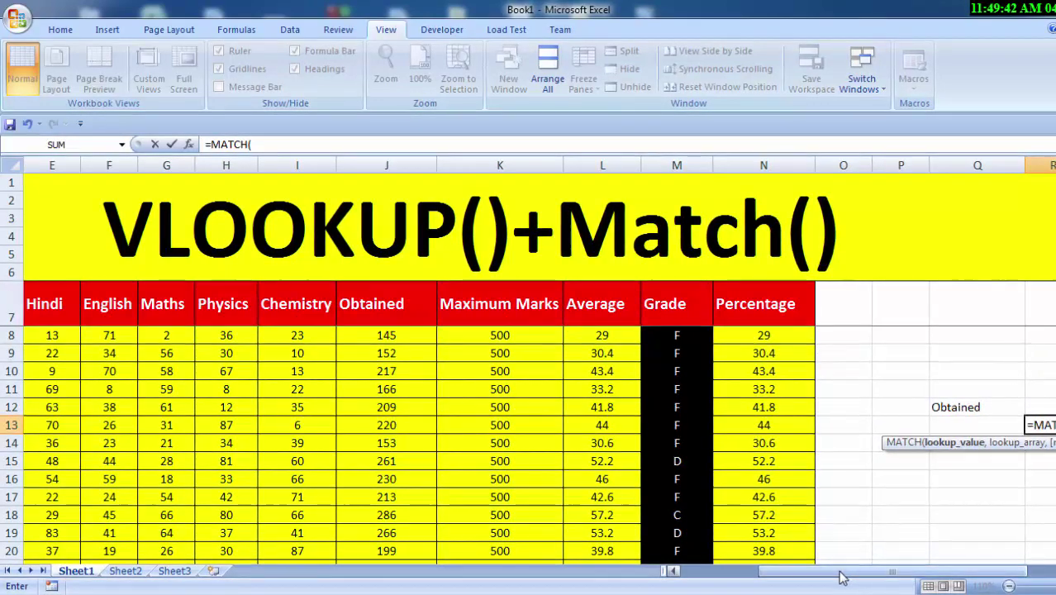
drag(842, 577, 754, 589)
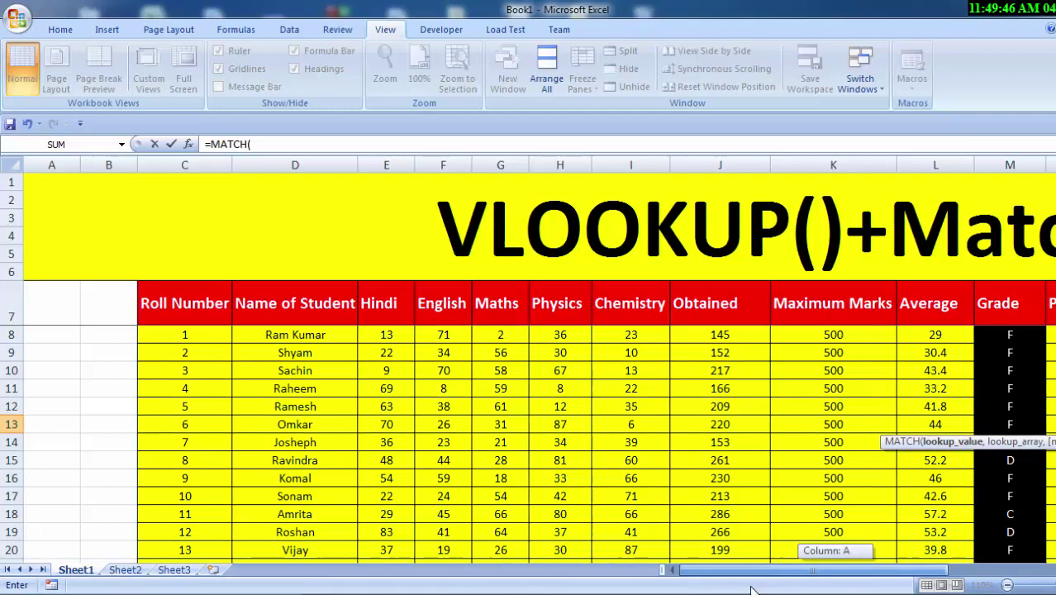
drag(753, 590, 887, 576)
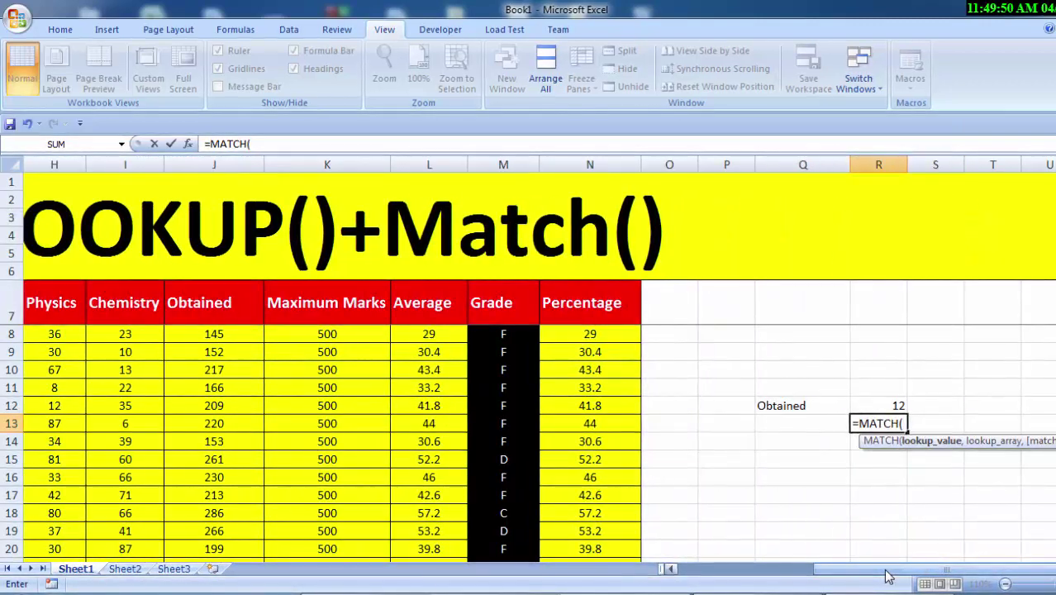
key(Escape)
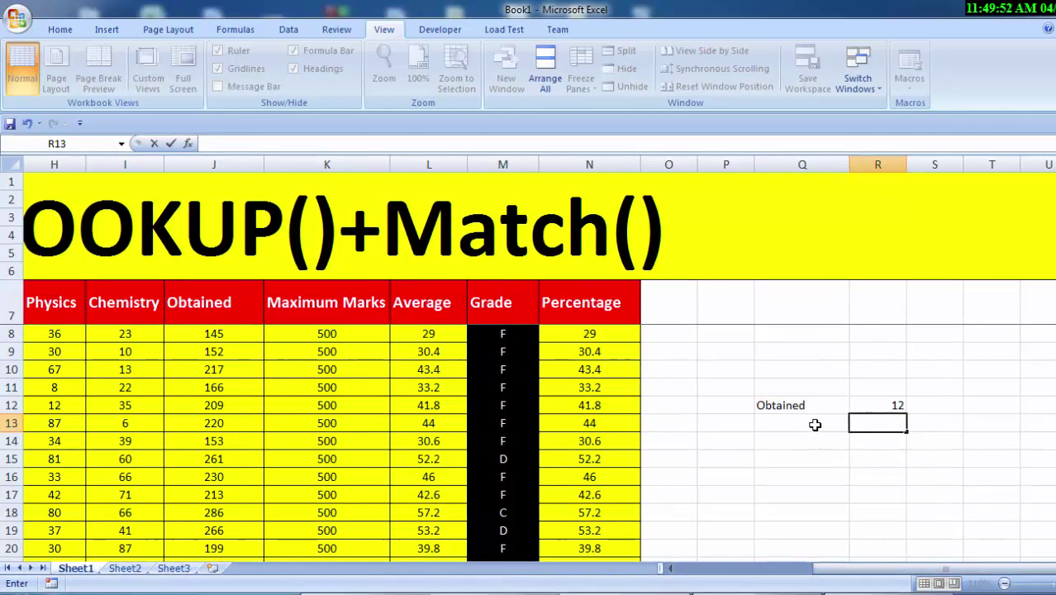
click(806, 413)
mouse_move(794, 568)
mouse_down()
mouse_move(877, 568)
mouse_move(811, 568)
mouse_up()
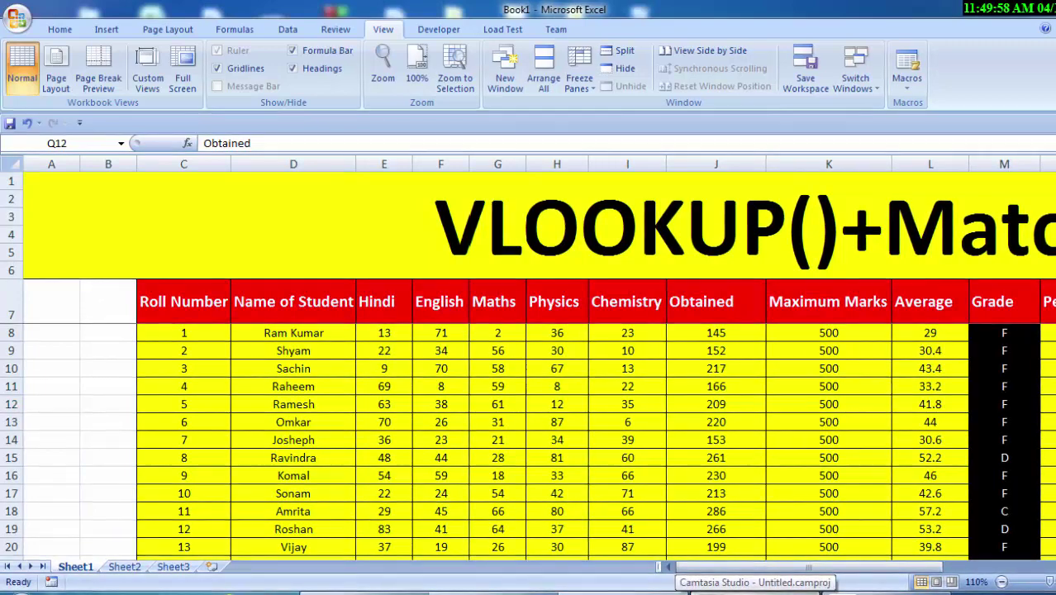
Minimise the Camtasia recorder window to reveal the Excel marks sheet
click(624, 593)
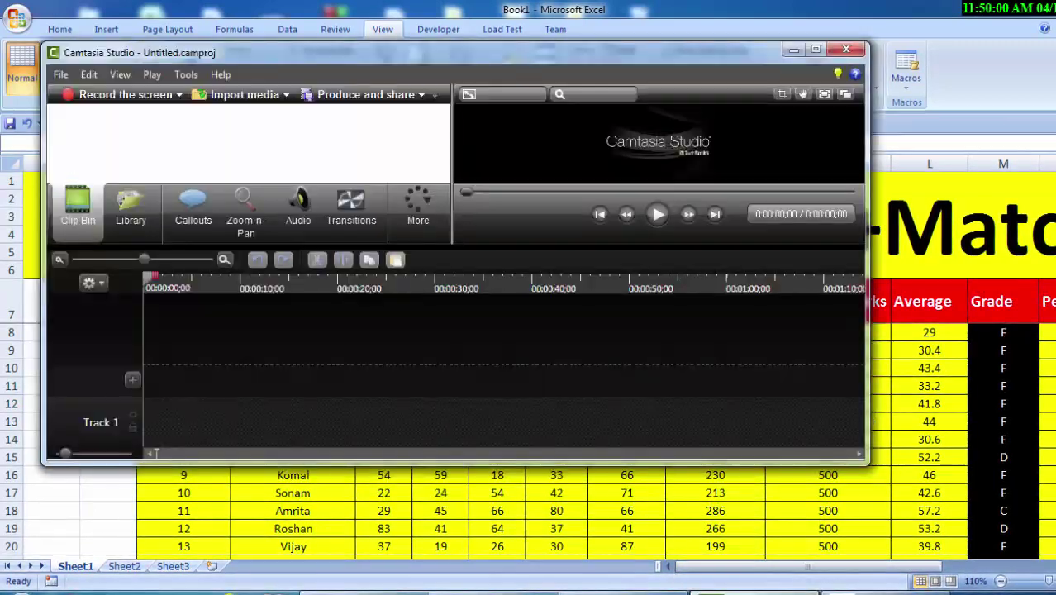
click(625, 593)
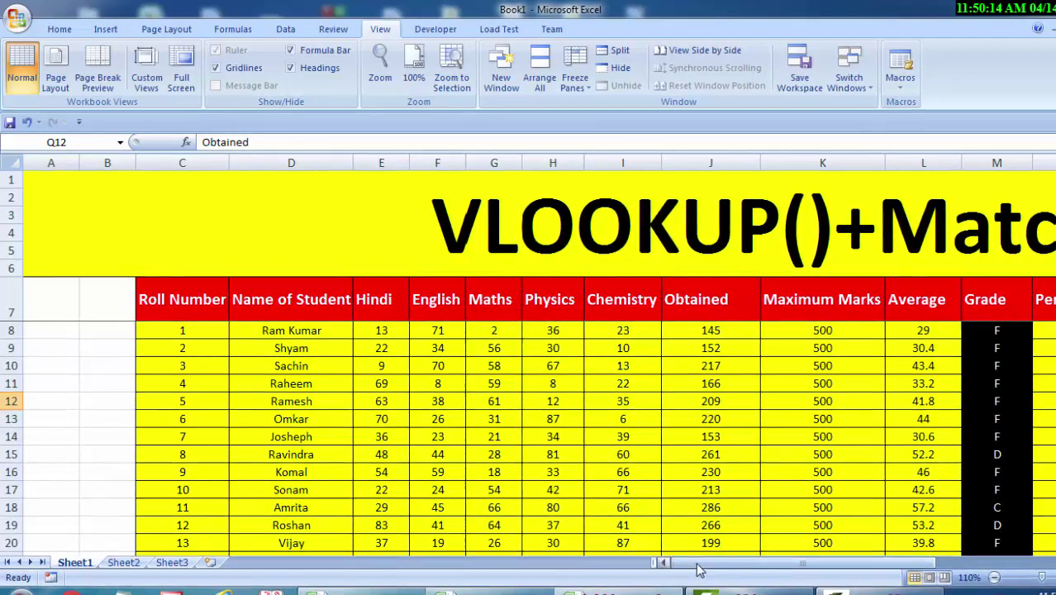
Clear the stray VLOOKUP entry and enter roll number 9 in R12
drag(827, 562, 863, 562)
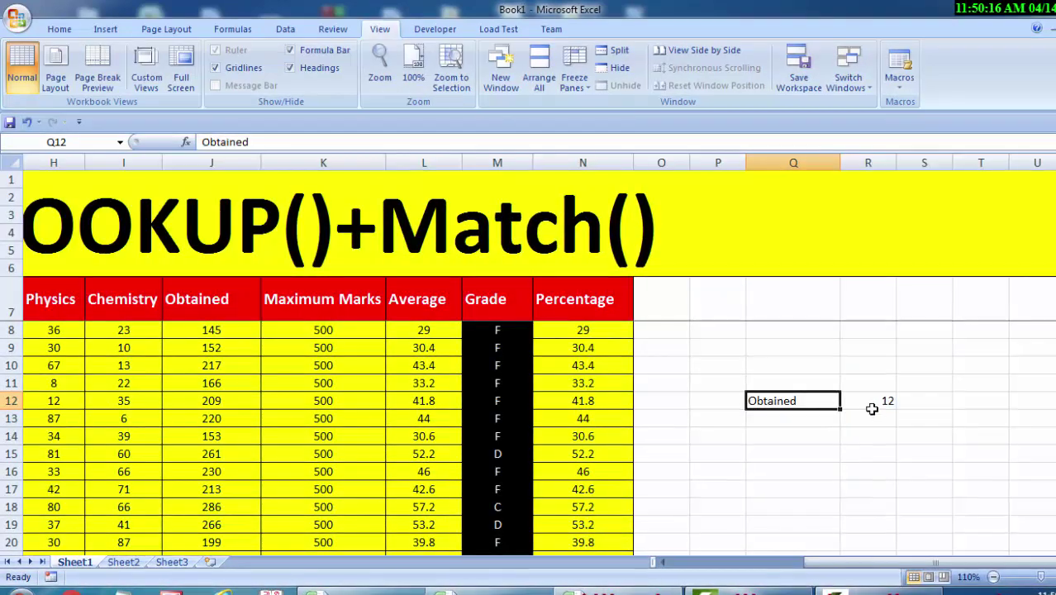
click(872, 404)
key(BackSpace)
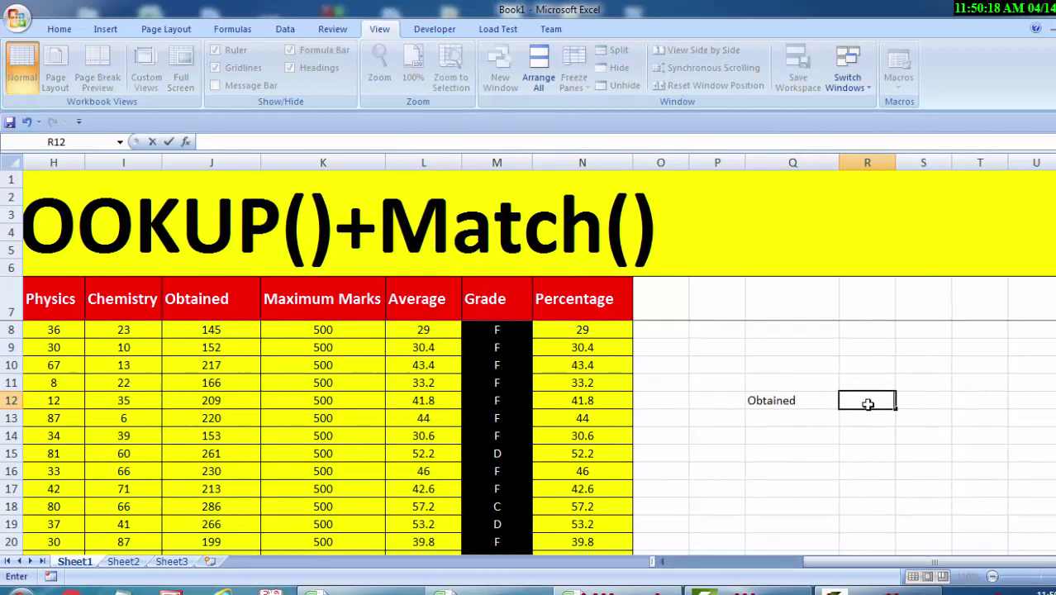
text(=vloo)
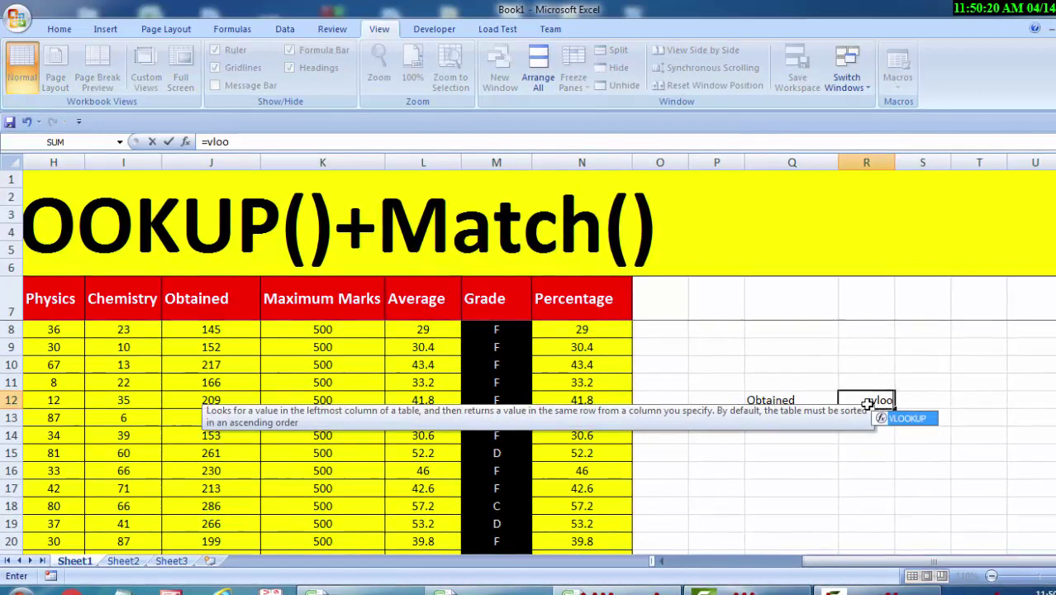
key(Tab)
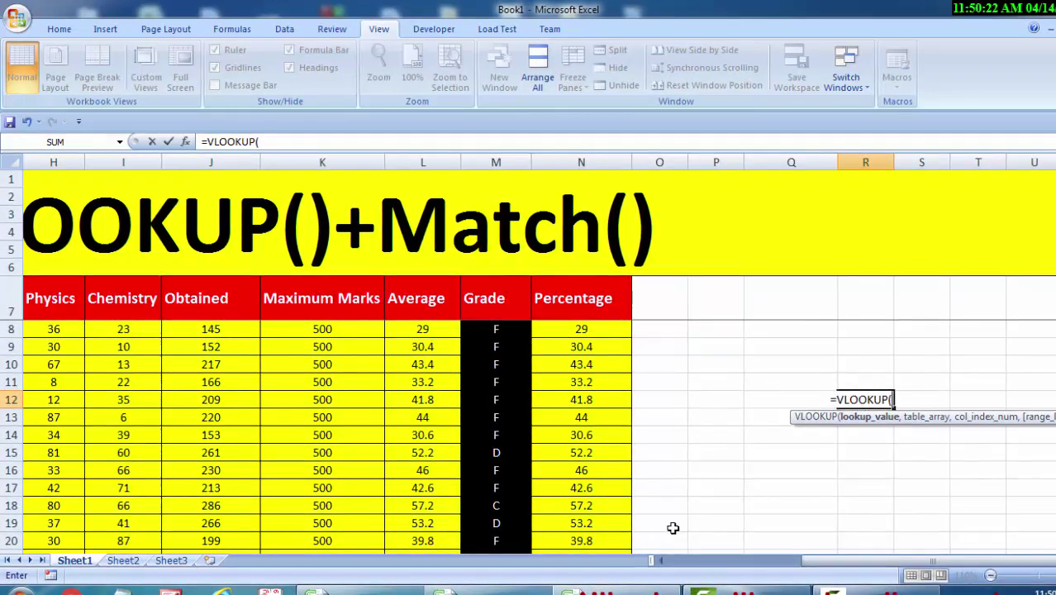
key(BackSpace)
key(BackSpace)
key(BackSpace)
key(BackSpace)
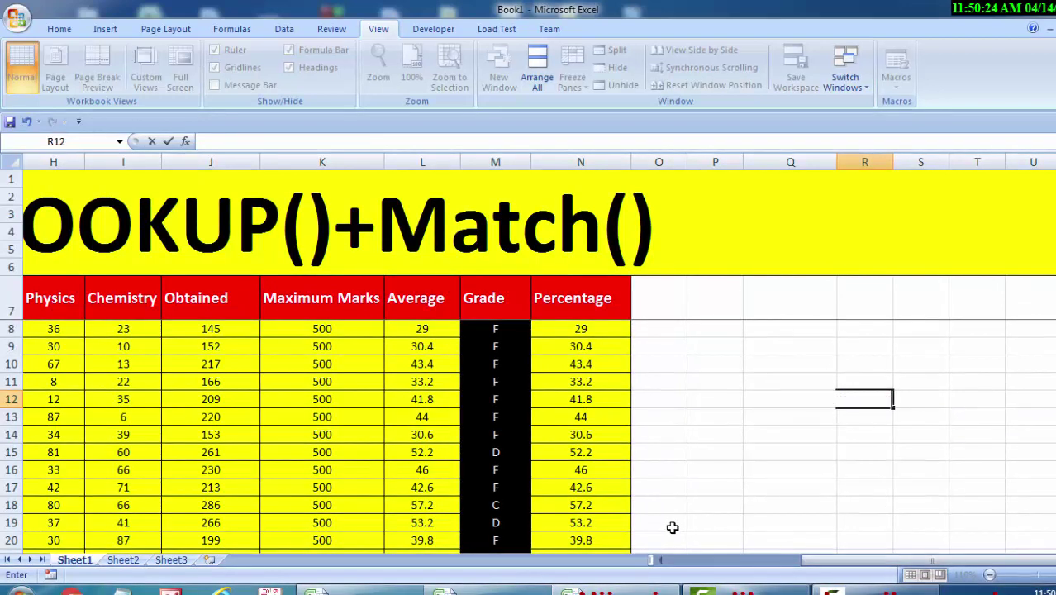
click(808, 399)
key(BackSpace)
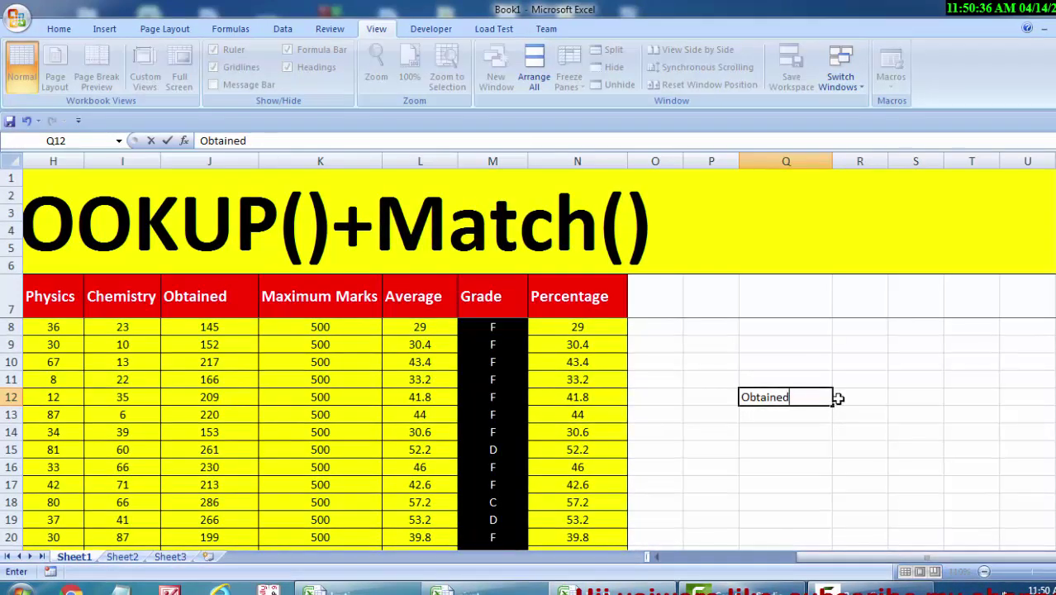
click(844, 398)
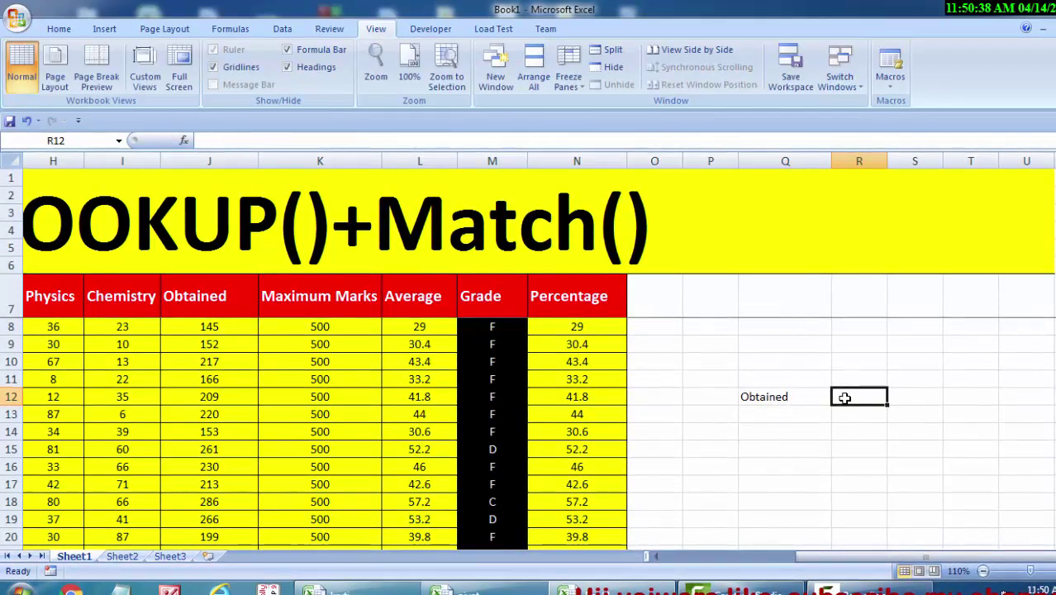
text(9)
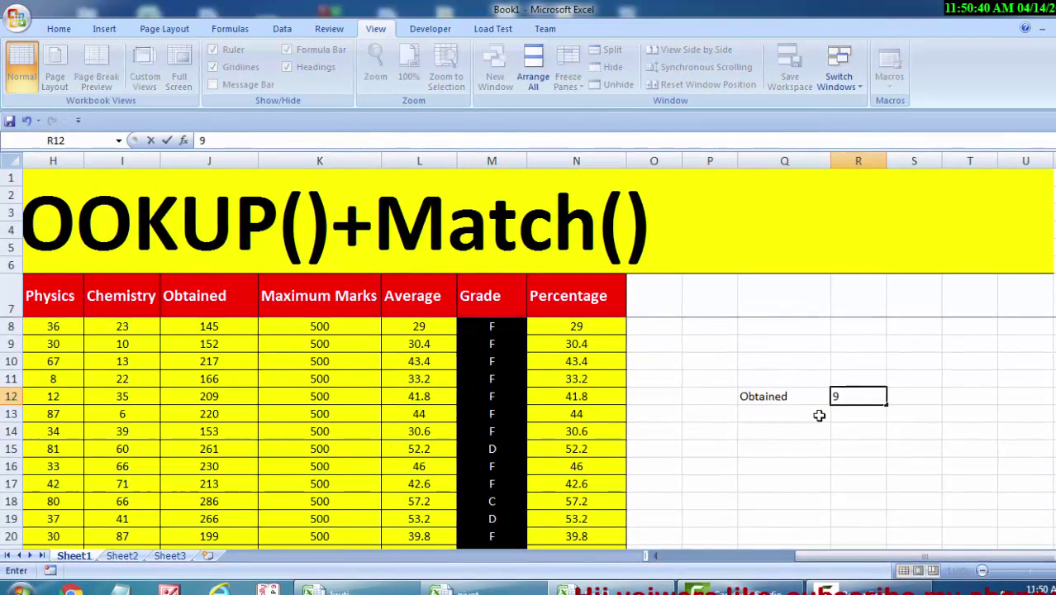
click(804, 417)
Start =VLOOKUP(R12,$C$7:$N$38, in Q13 and begin MATCH as the column index
text(=)
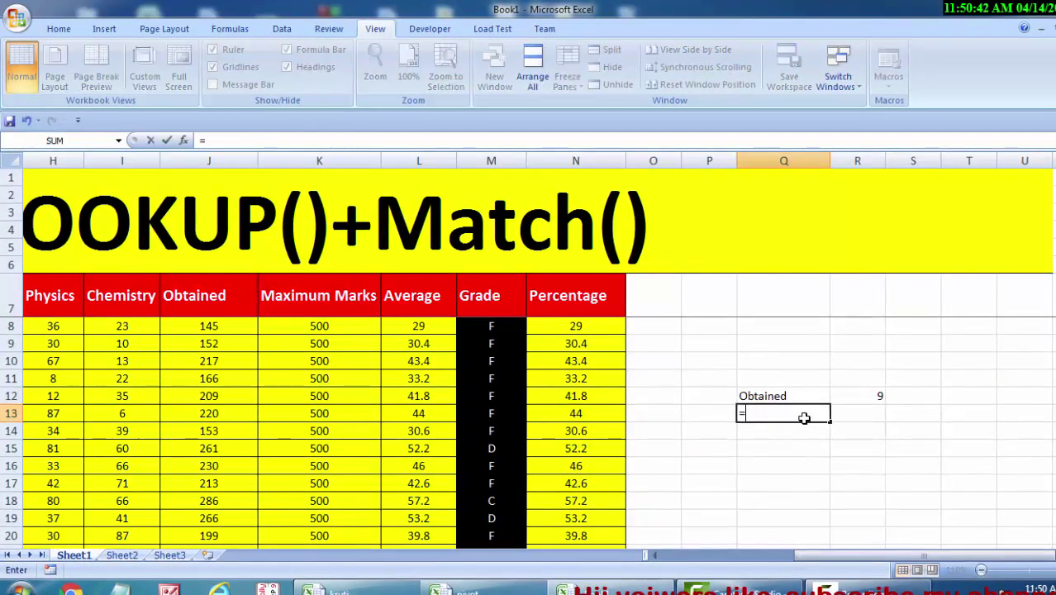
text(vloo)
key(Tab)
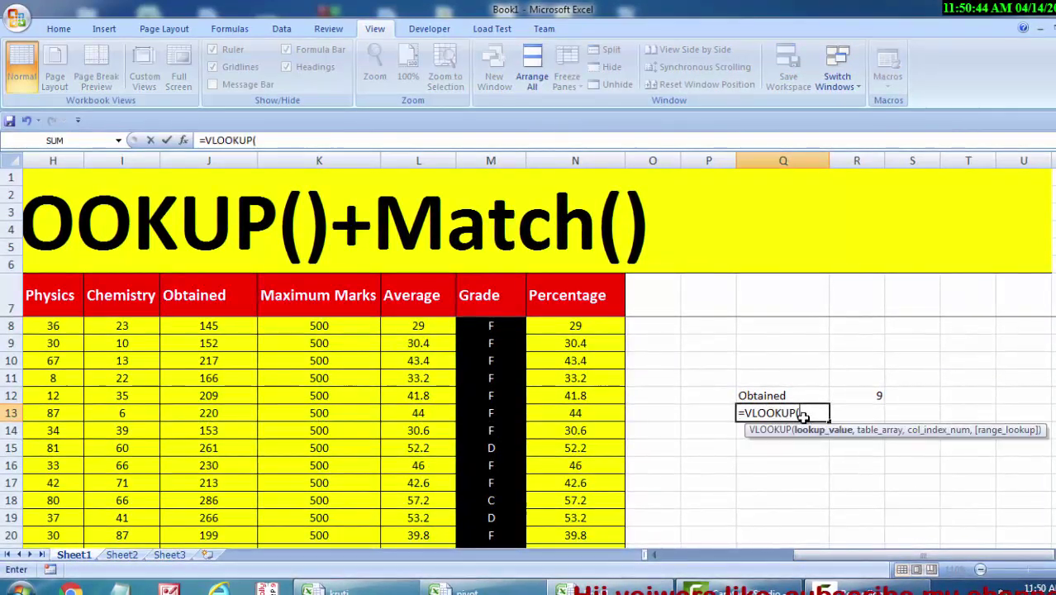
mouse_move(831, 557)
mouse_down()
mouse_move(774, 563)
mouse_move(782, 557)
mouse_up()
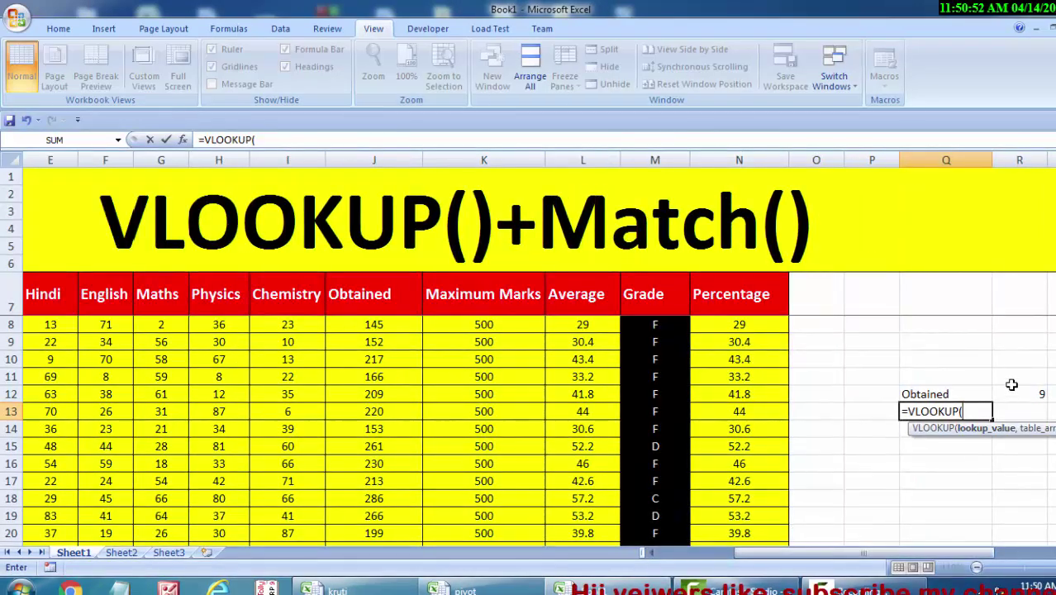
text(R12,)
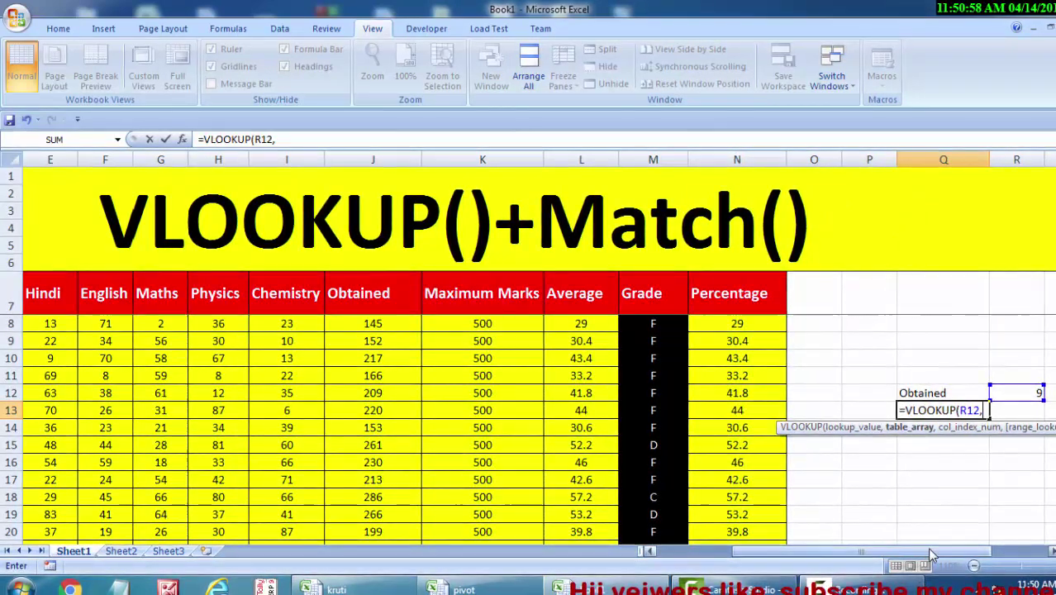
drag(932, 555, 891, 565)
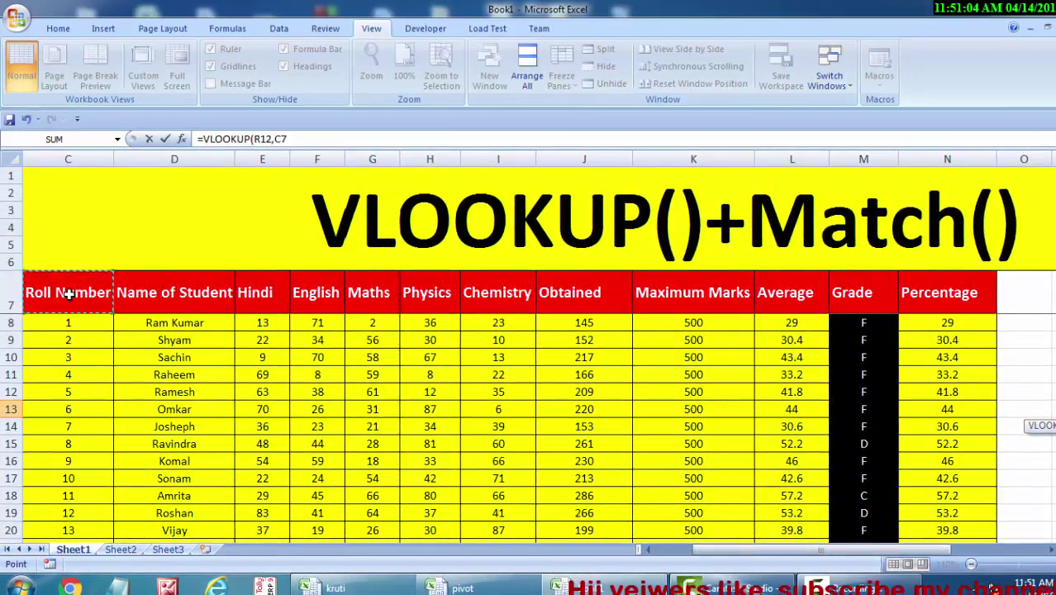
mouse_move(69, 294)
mouse_down()
mouse_move(899, 589)
mouse_move(896, 517)
mouse_up()
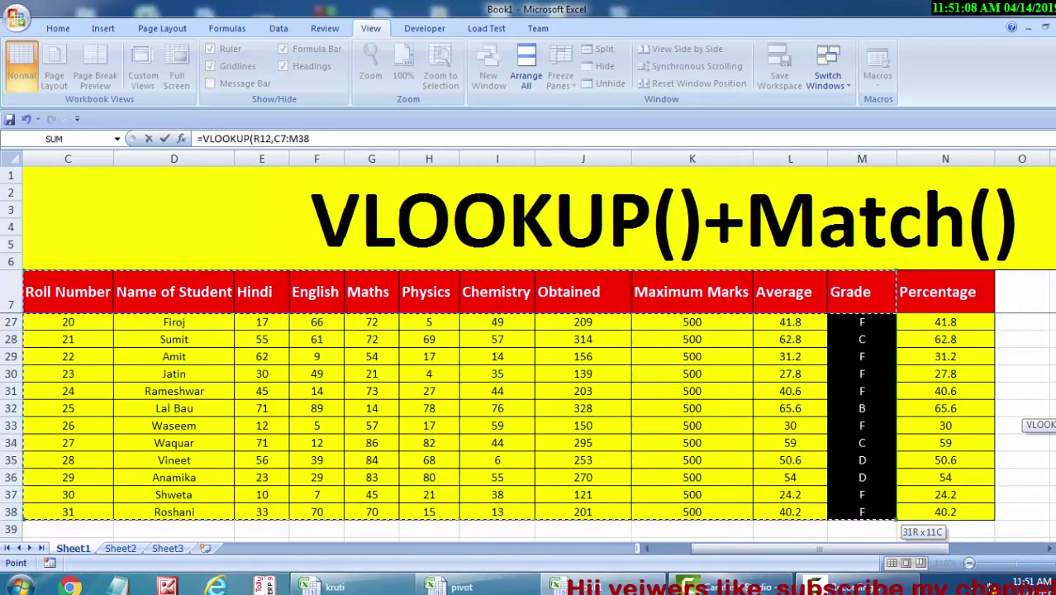
drag(896, 516, 958, 500)
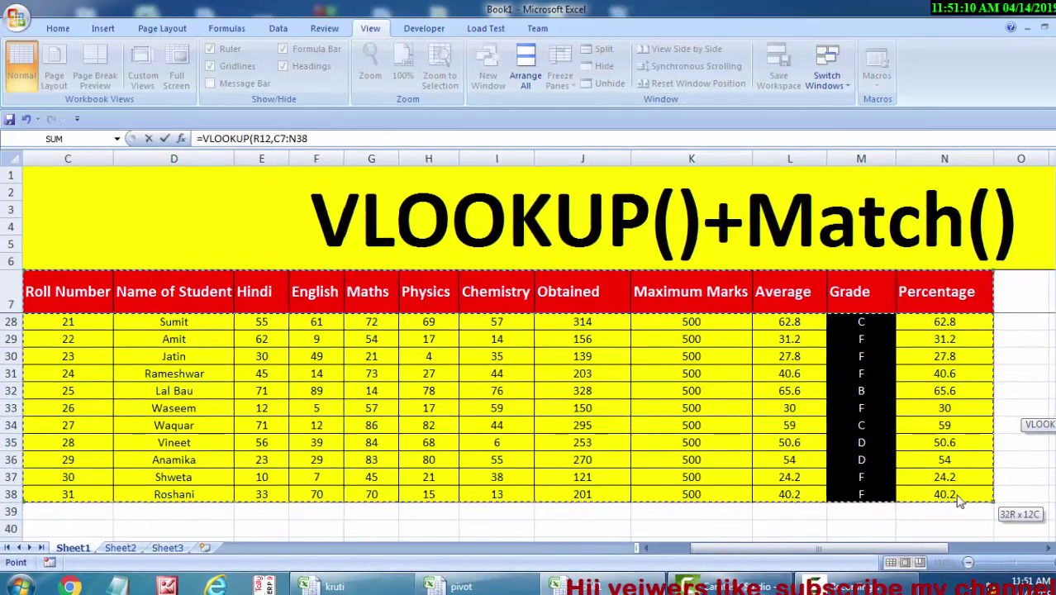
key(F4)
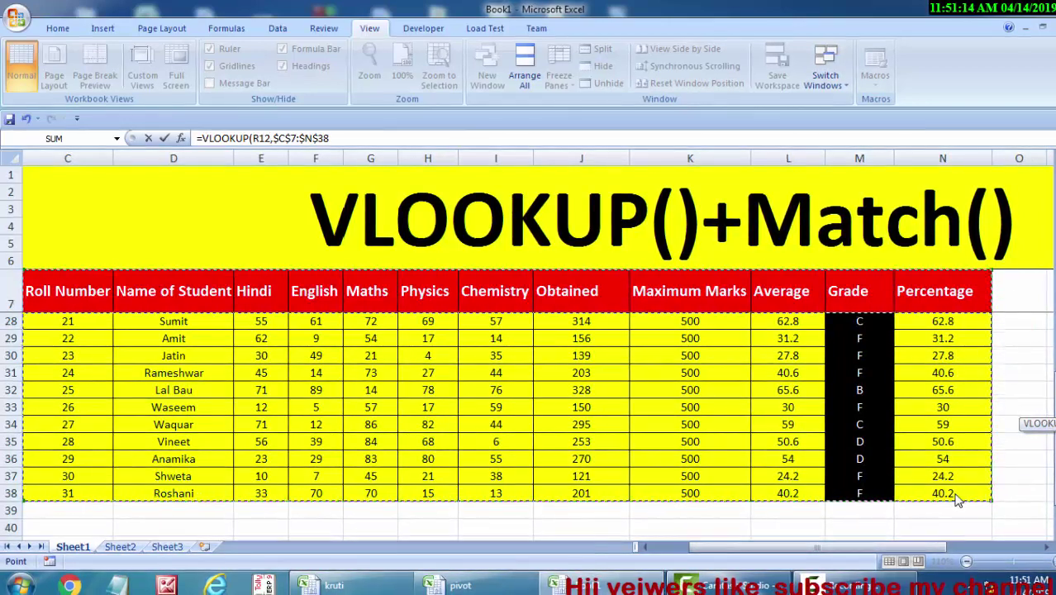
text(,ma)
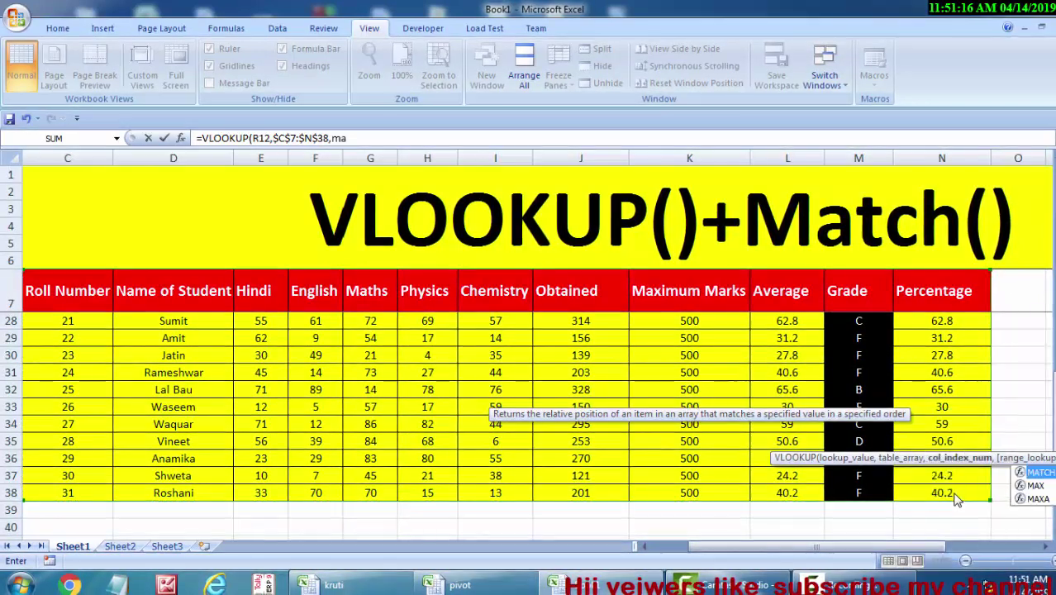
text(tch)
Nest MATCH(Q12,$C$7:$N$7,0) as the column index, close with ,0) and commit, returning 230
key(Tab)
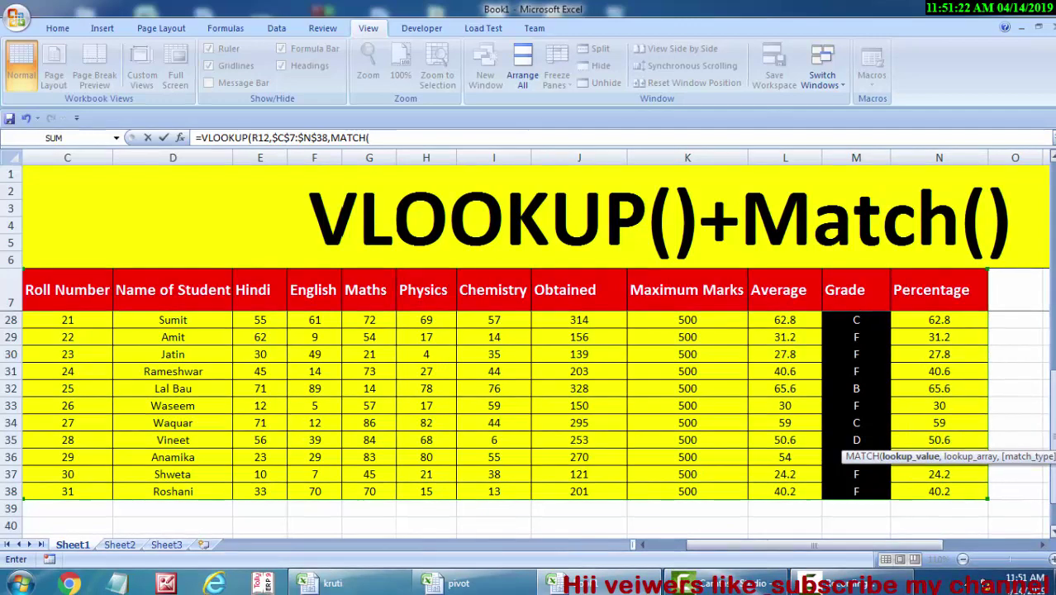
drag(1051, 451, 1050, 431)
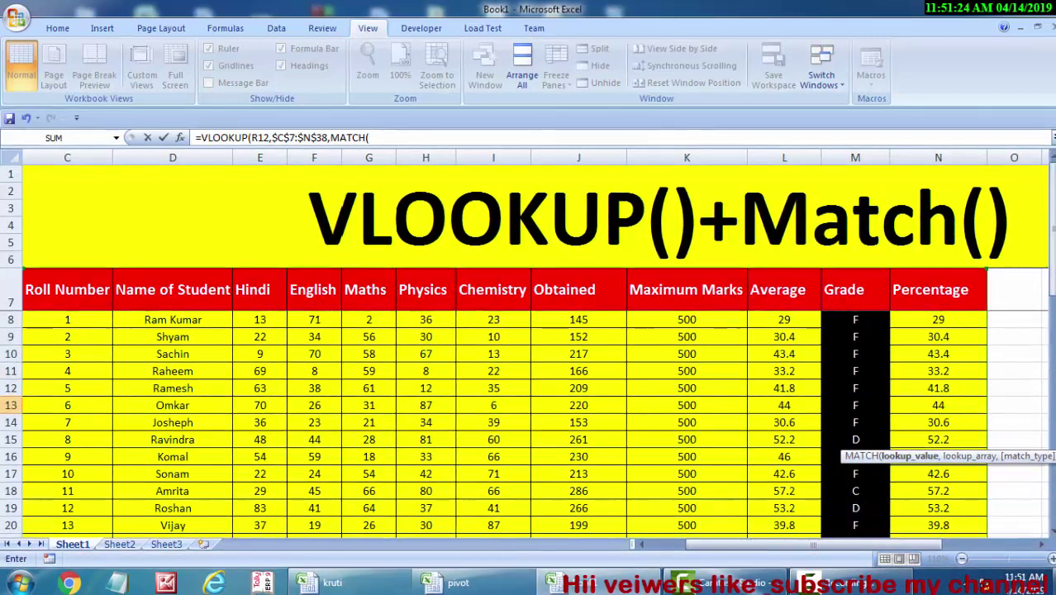
drag(909, 544, 963, 544)
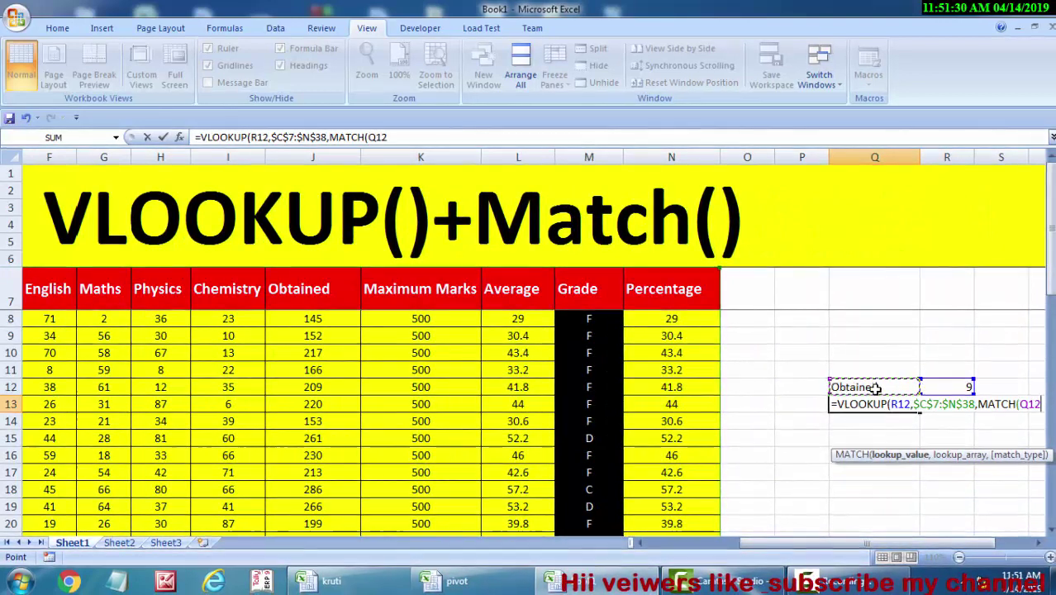
text(,)
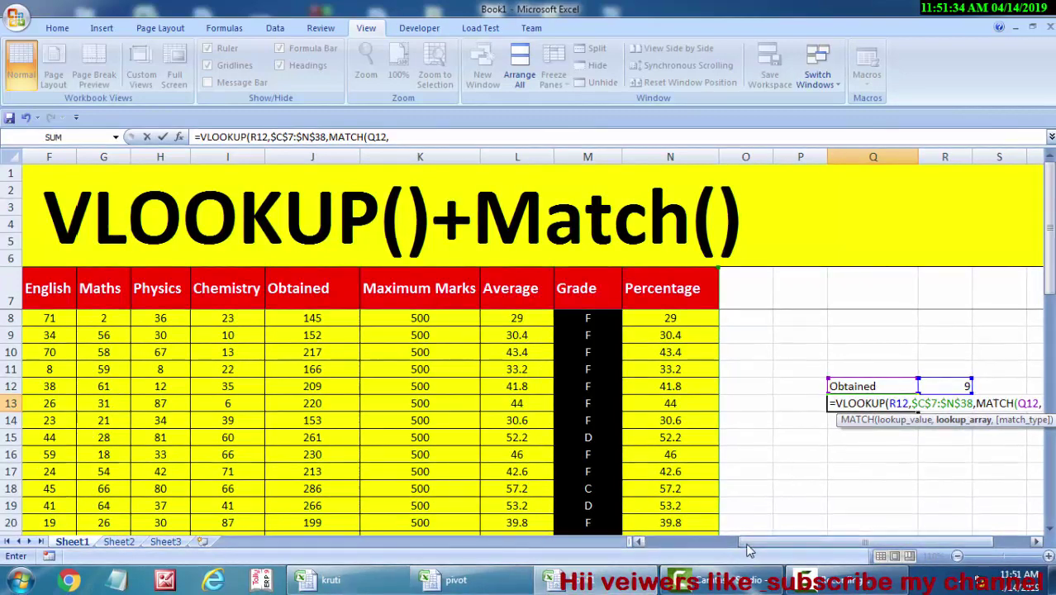
drag(748, 550, 653, 549)
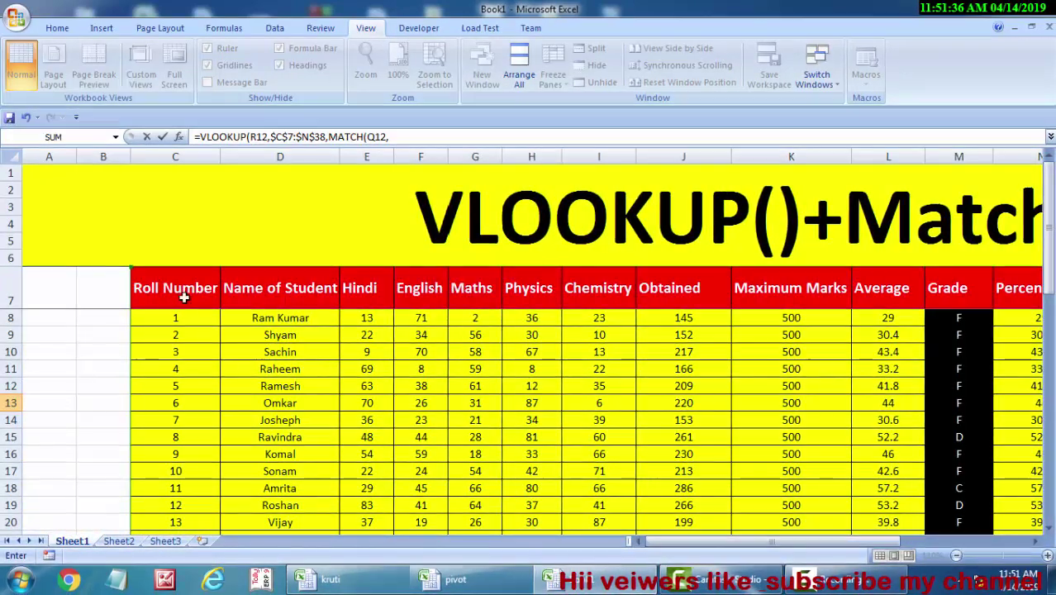
mouse_move(189, 292)
mouse_down()
mouse_move(1053, 314)
mouse_move(880, 289)
mouse_up()
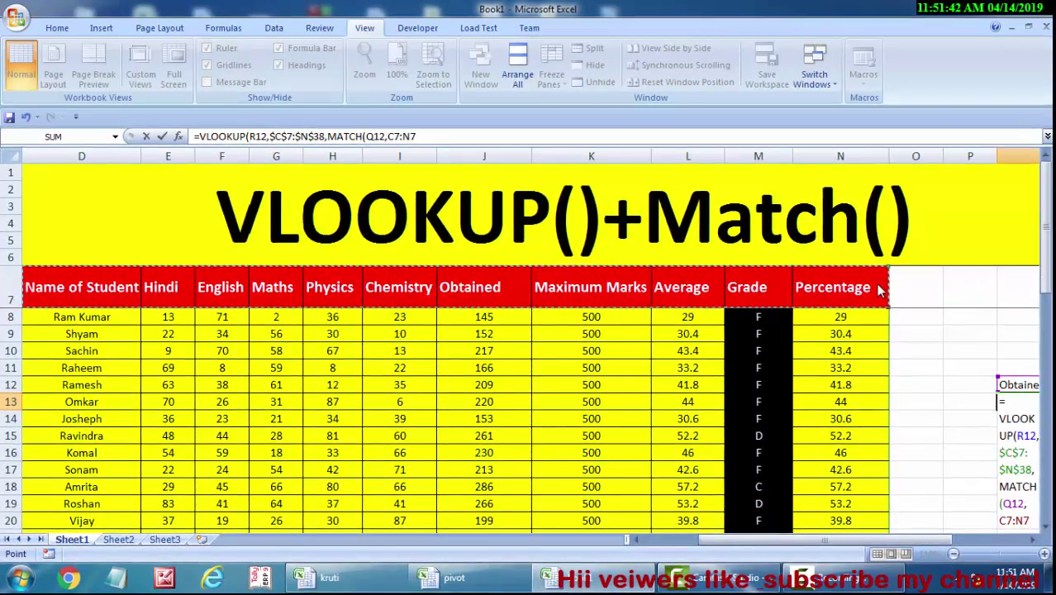
key(F4)
text($N$7,0)
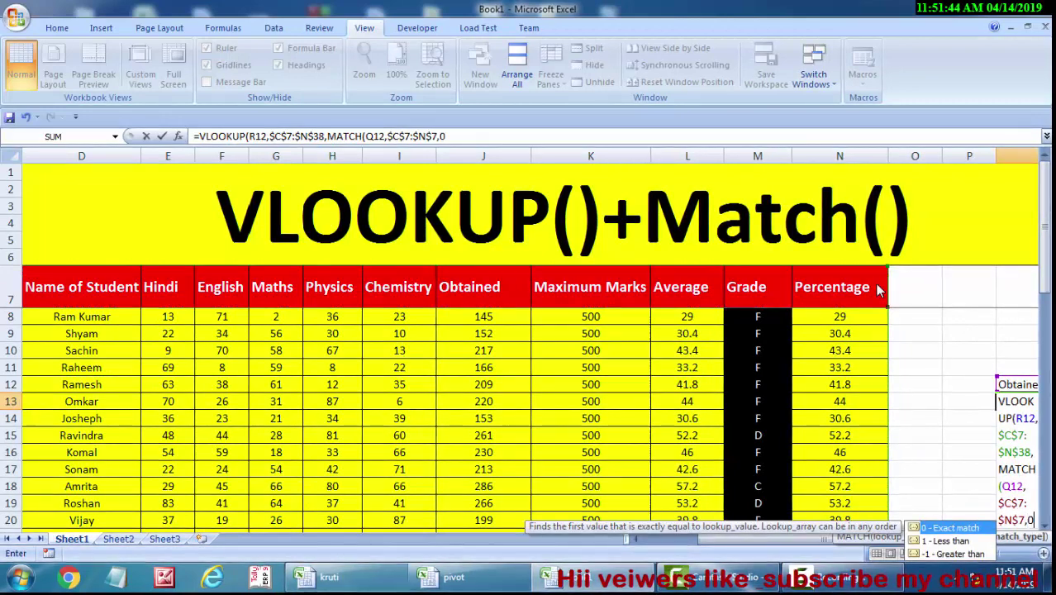
text())
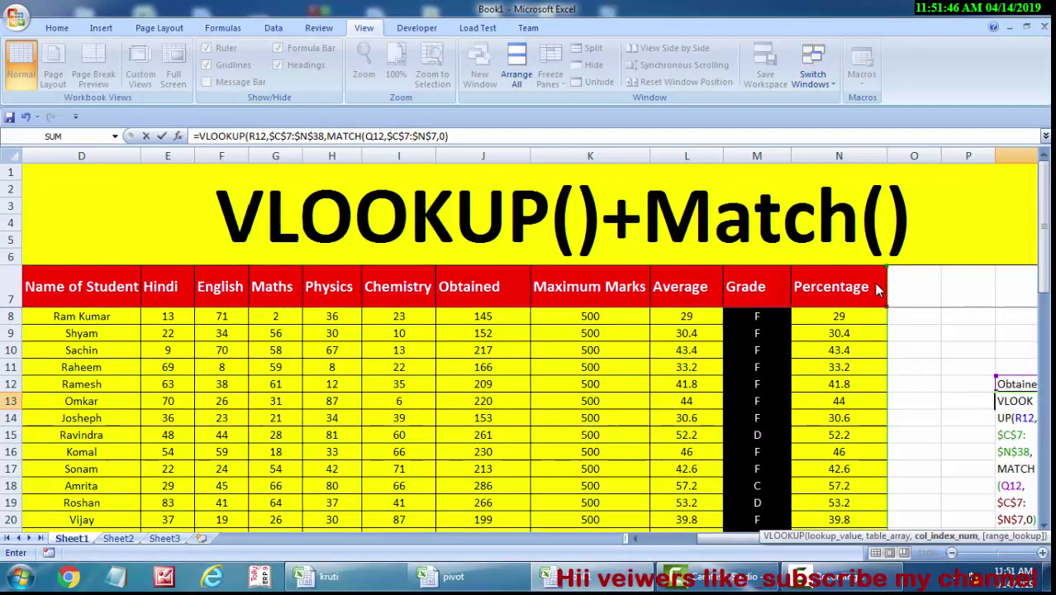
text(,0)
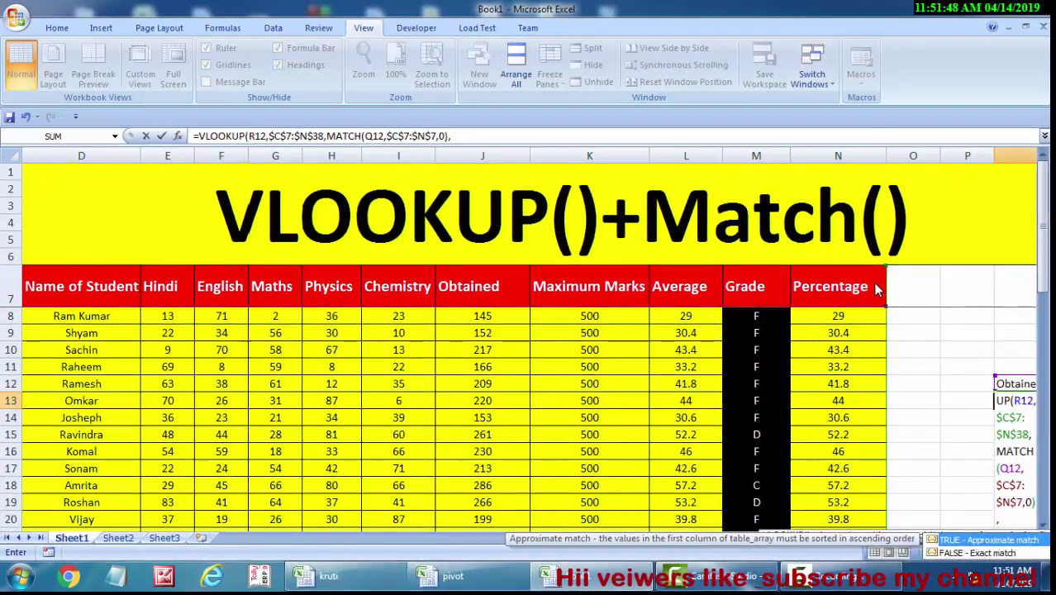
text())
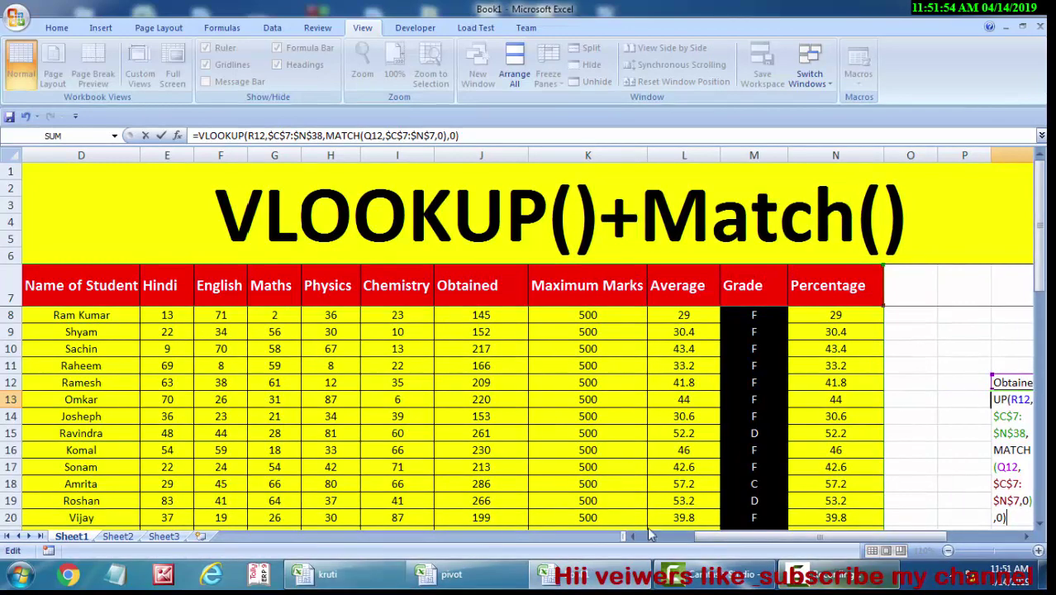
drag(800, 540, 853, 539)
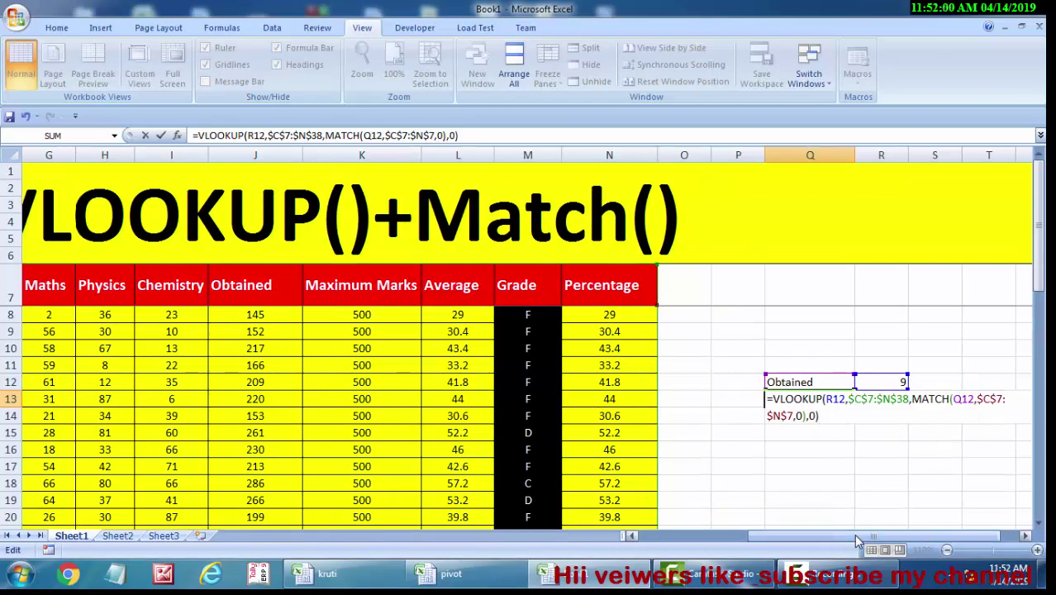
key(Return)
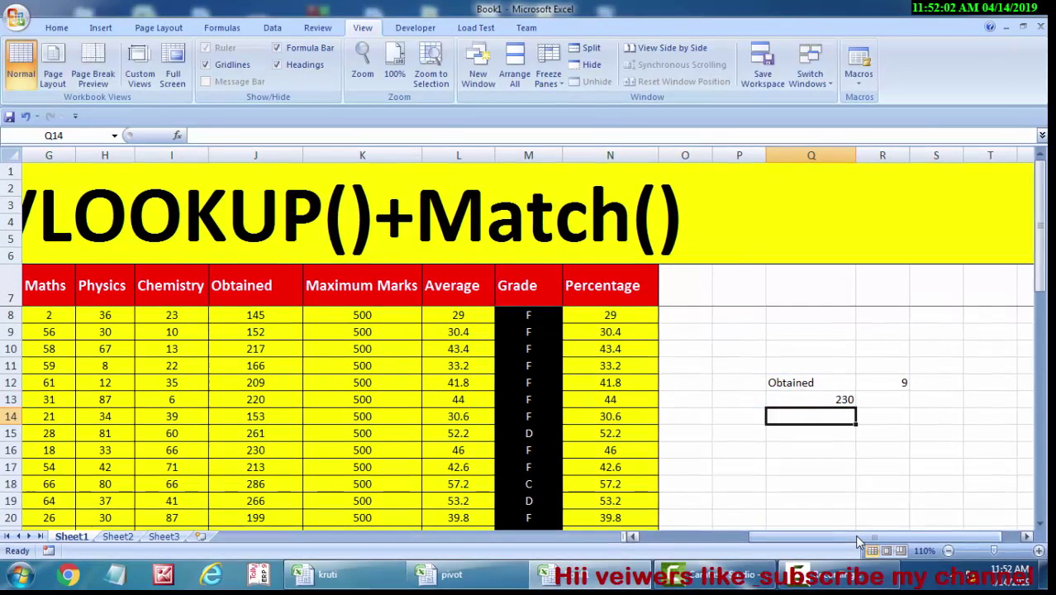
click(825, 401)
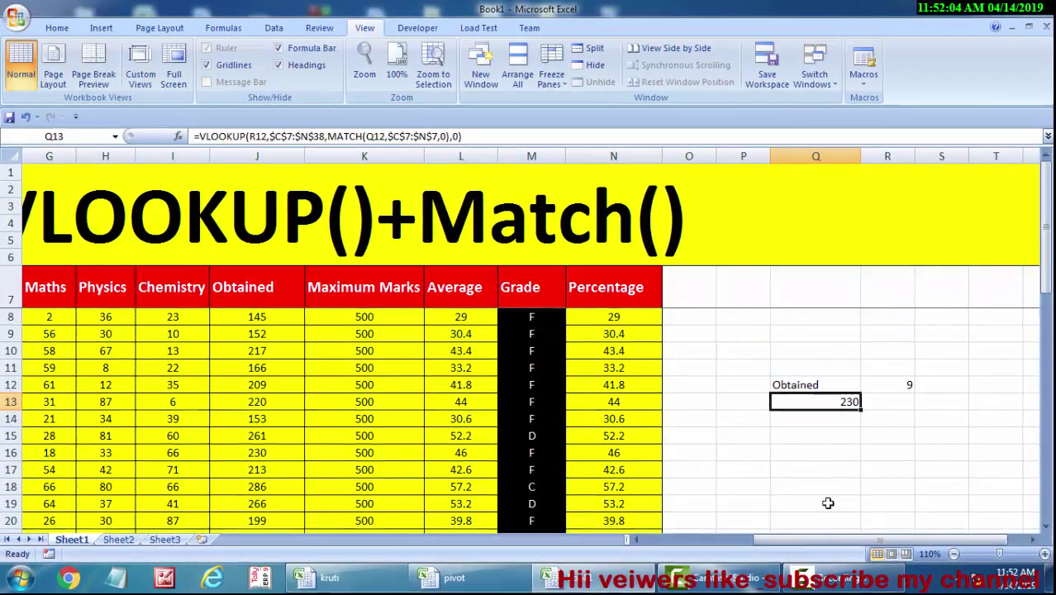
drag(852, 552, 794, 574)
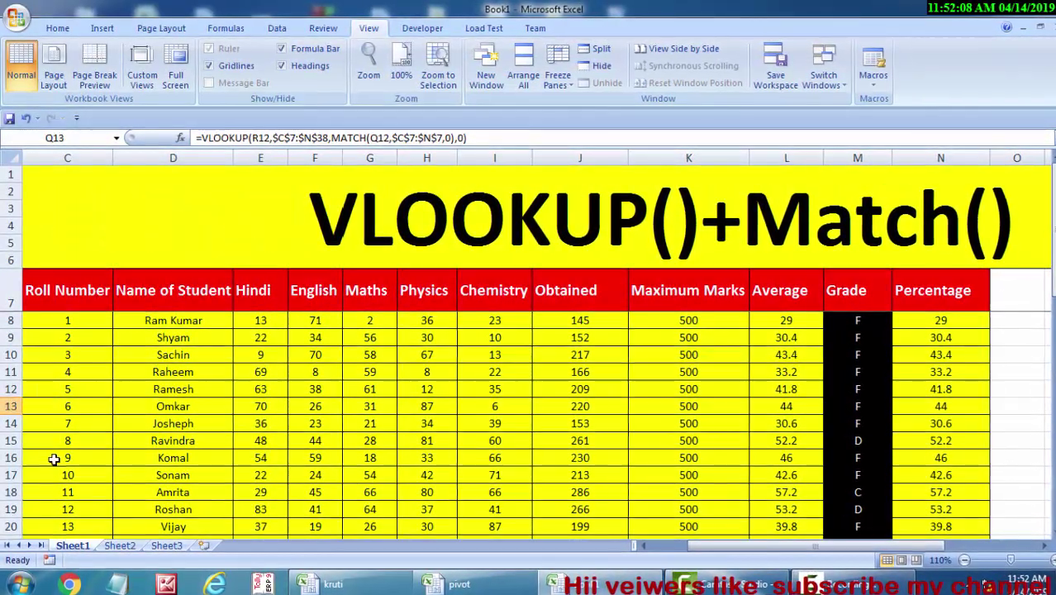
click(8, 457)
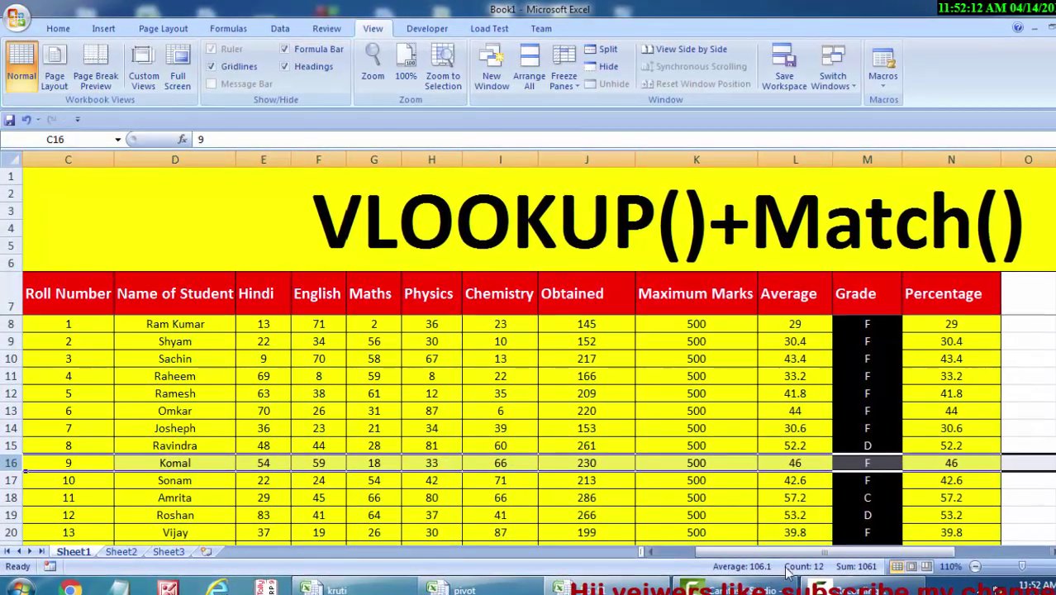
drag(860, 552, 903, 562)
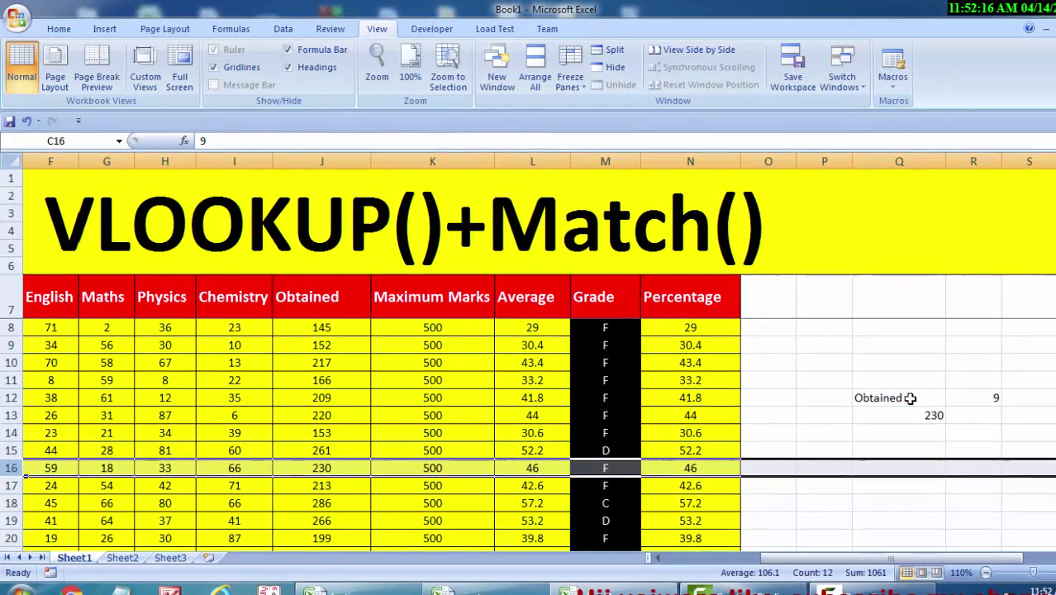
click(908, 397)
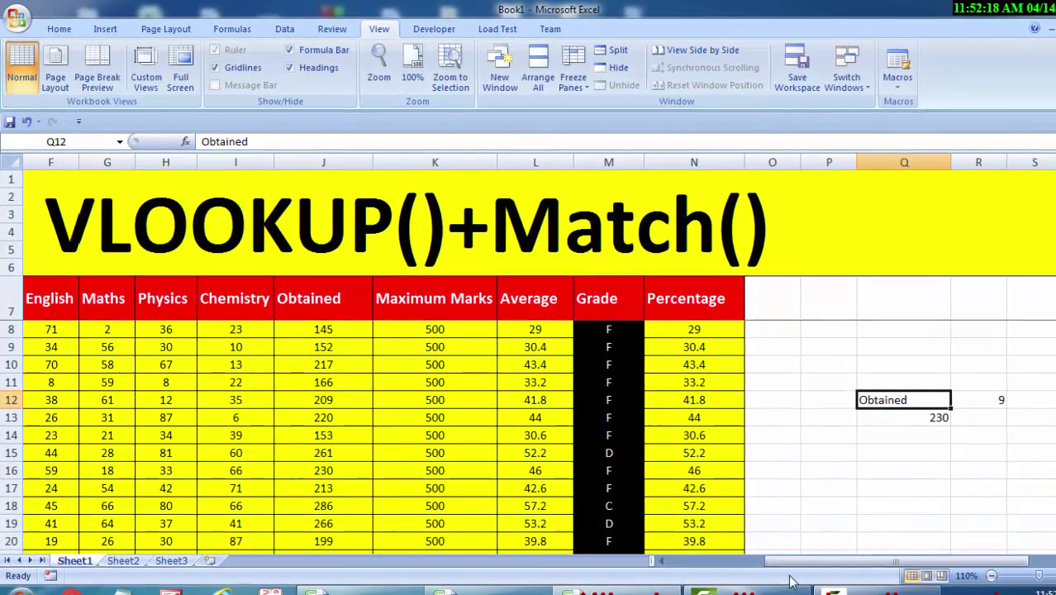
Change Q12's label to Percentage and confirm row 16 shows 46 for roll 9
key(BackSpace)
text(P)
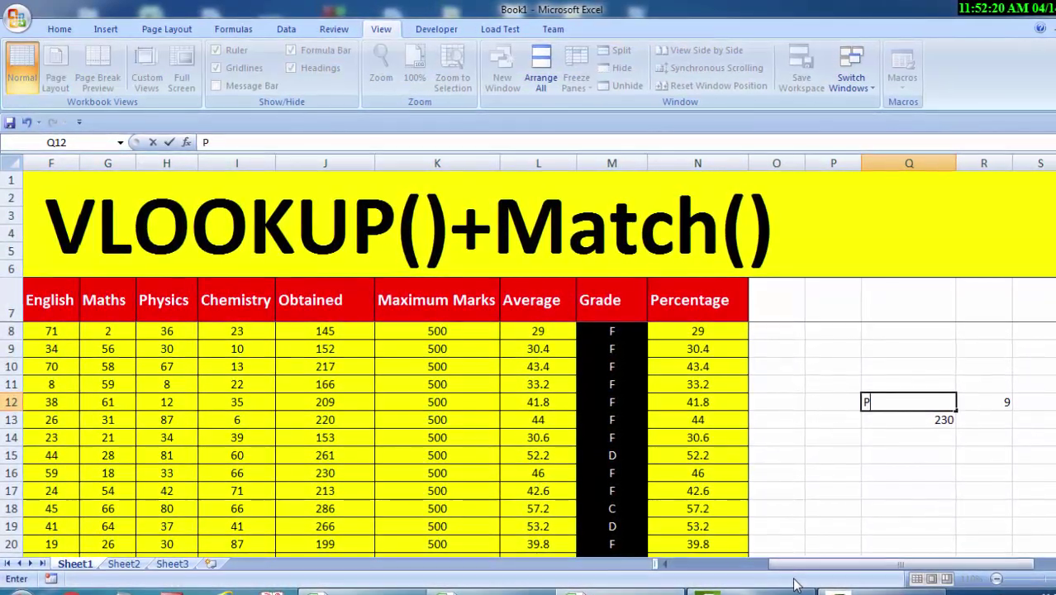
text(ercen)
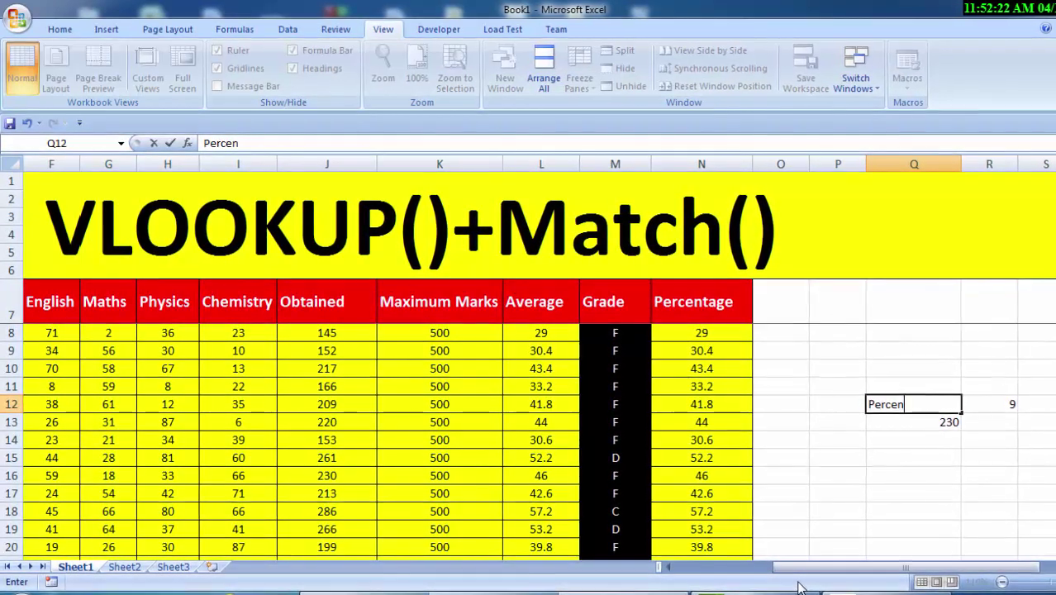
text(tage)
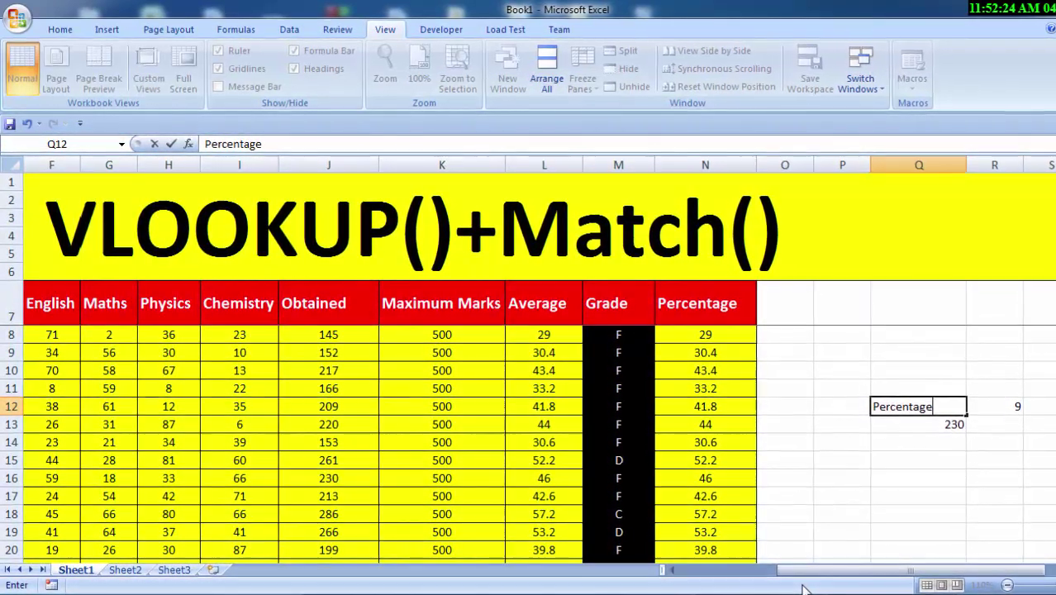
key(Return)
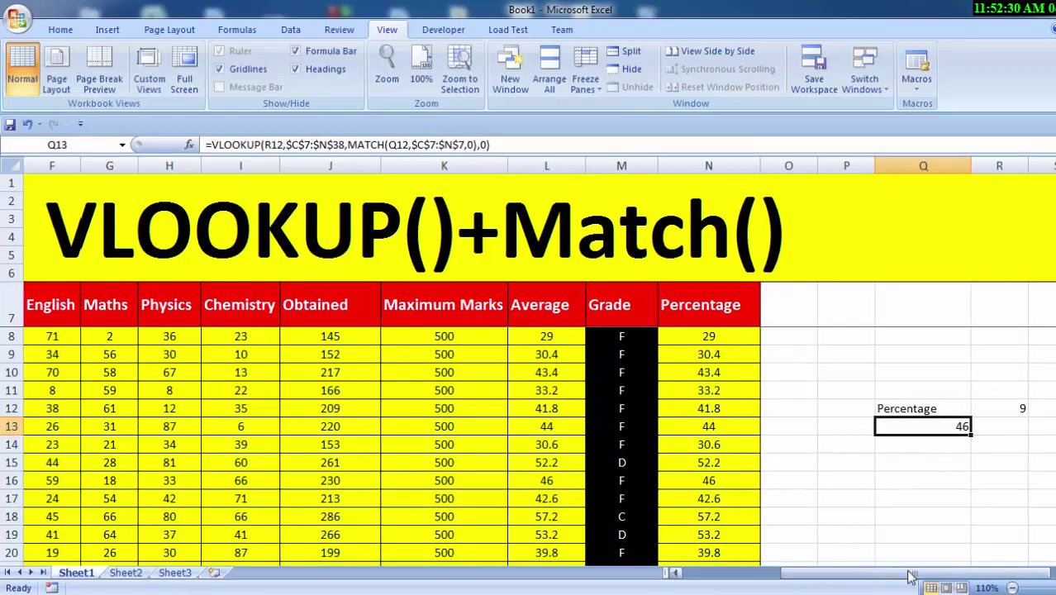
drag(945, 577, 884, 588)
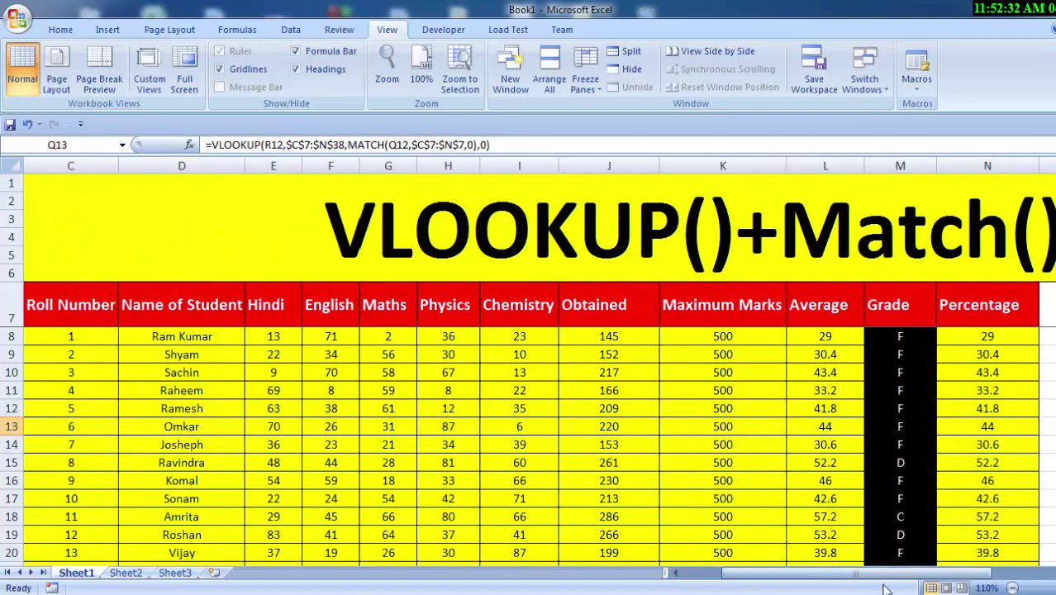
click(4, 485)
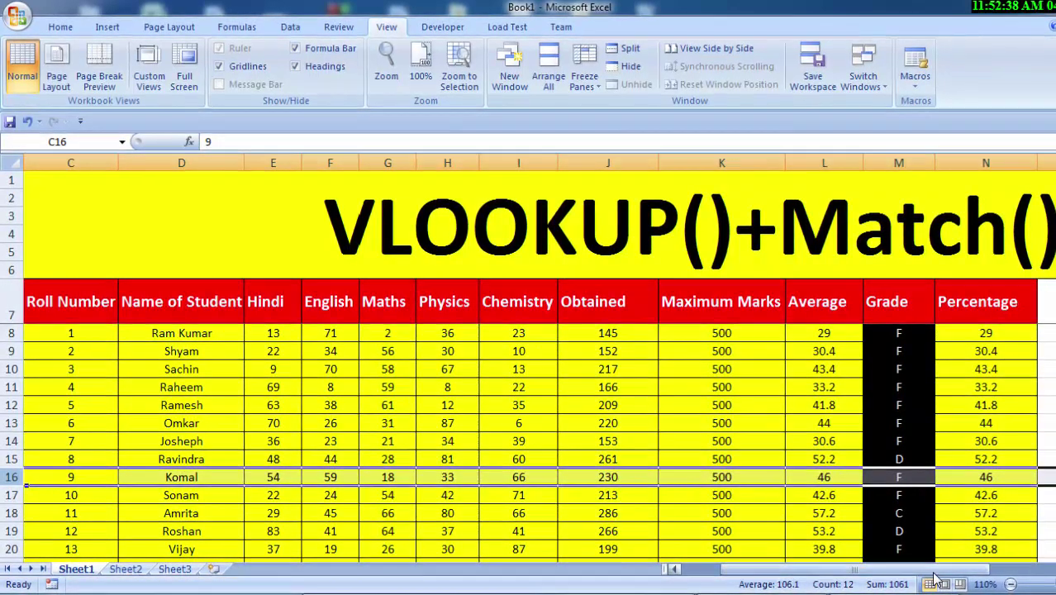
drag(876, 570, 955, 571)
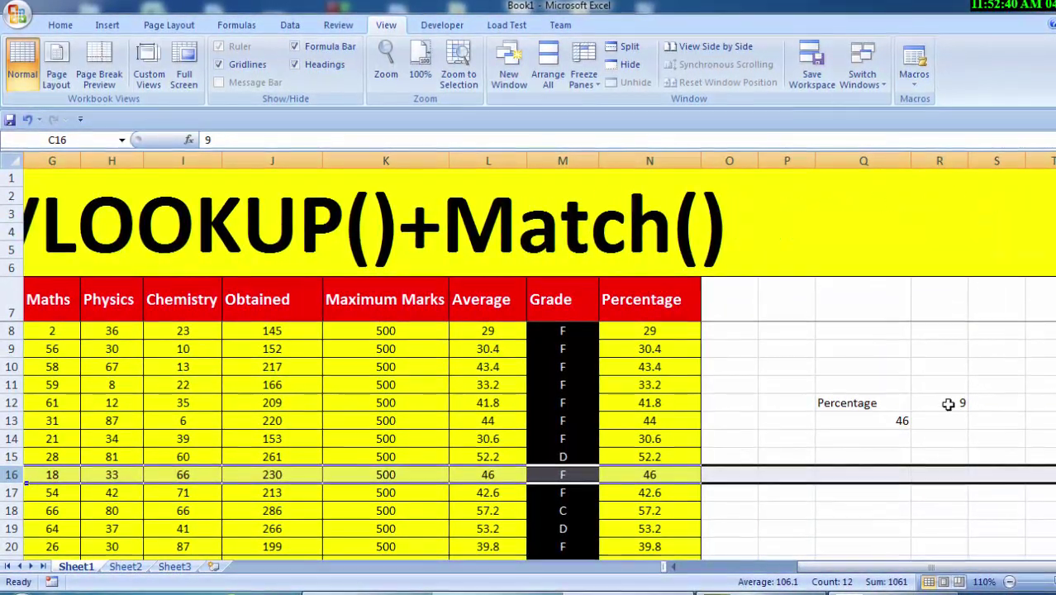
click(949, 405)
Enter roll number 23 in R12 and verify Q13's 27.8 against row 30
text(2)
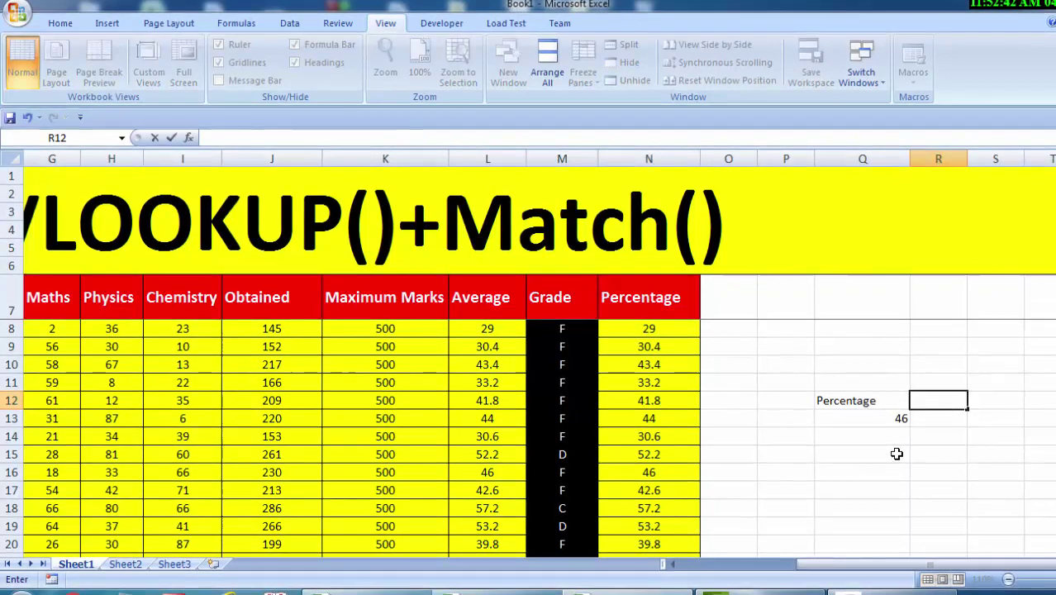
text(3)
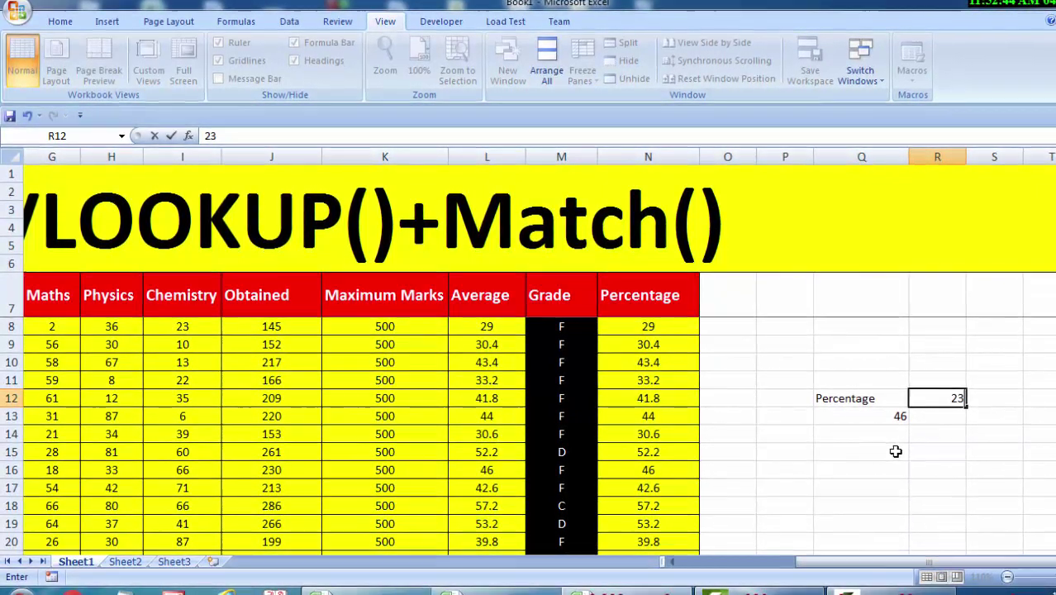
key(Return)
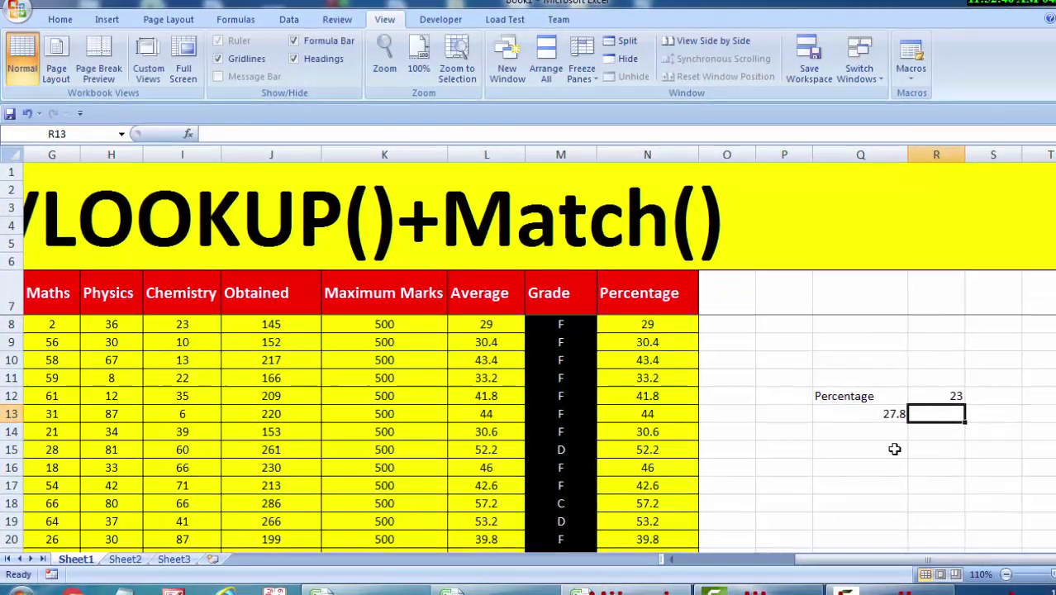
drag(928, 558, 831, 556)
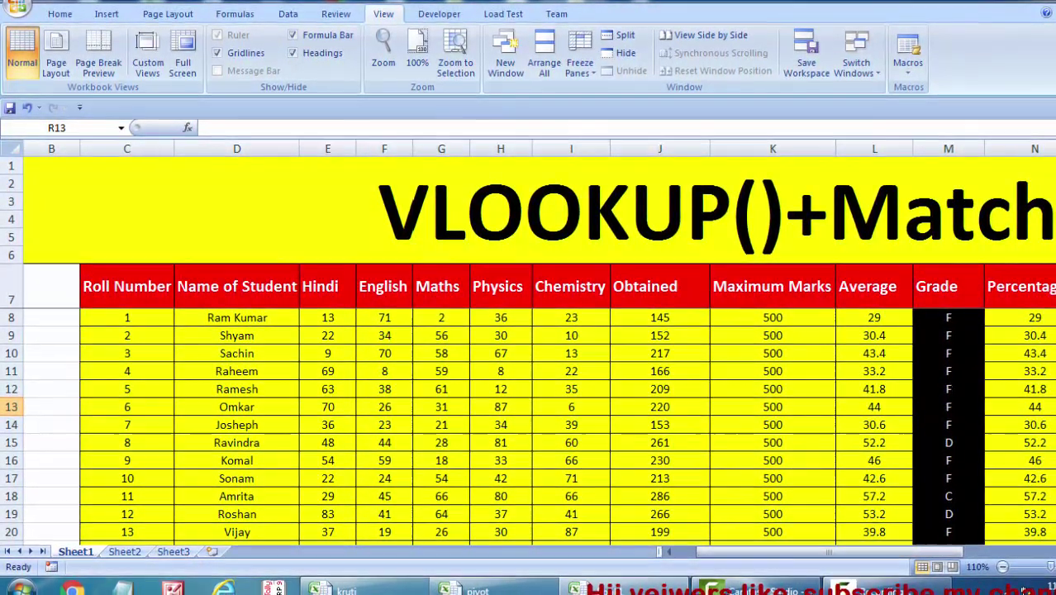
scroll(529, 421, down, 2)
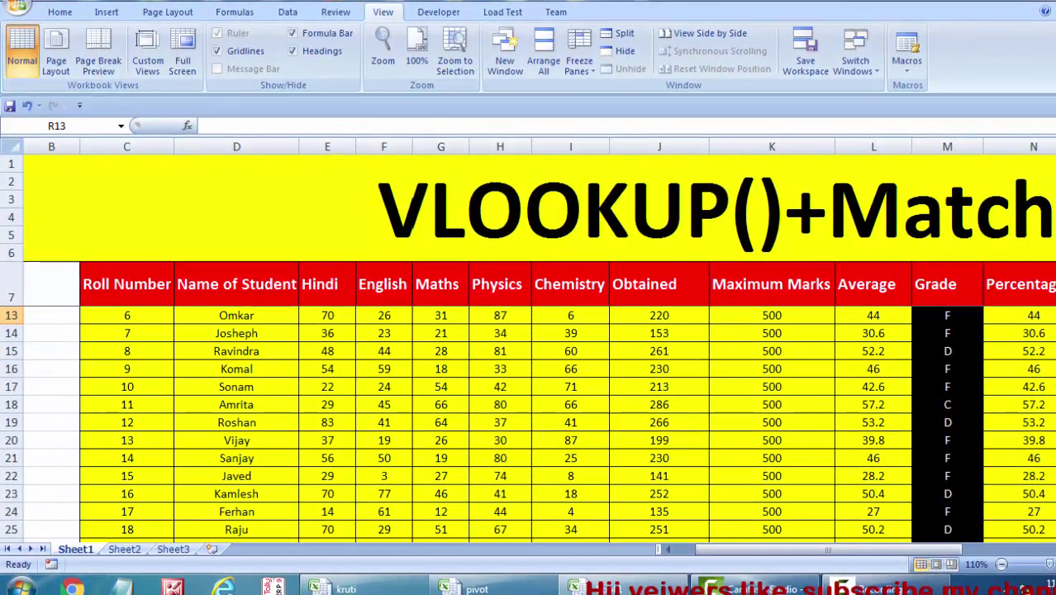
scroll(529, 422, down, 1)
scroll(529, 421, down, 1)
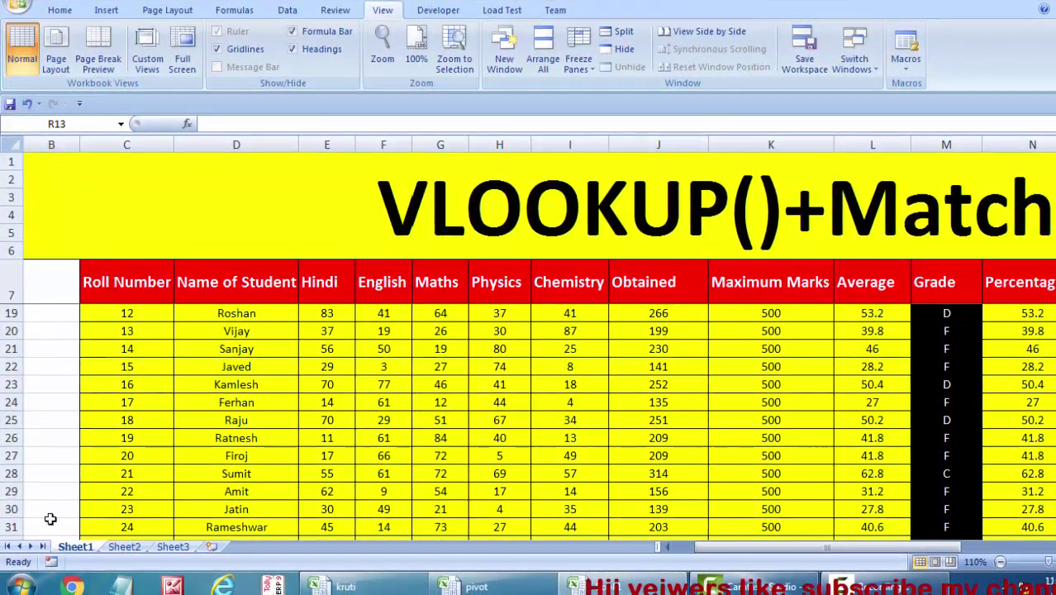
click(10, 508)
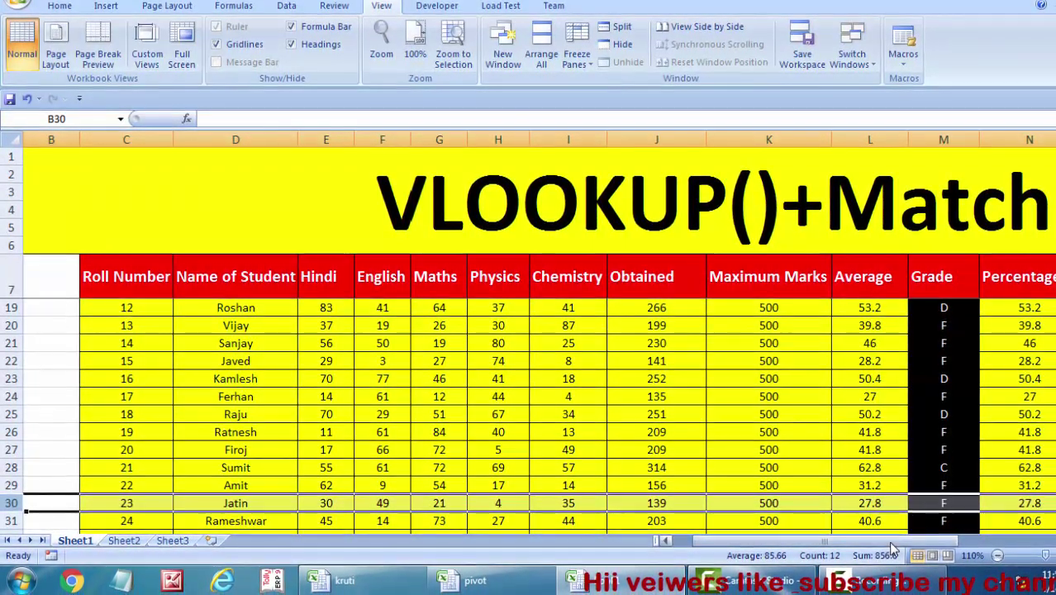
drag(891, 542, 934, 539)
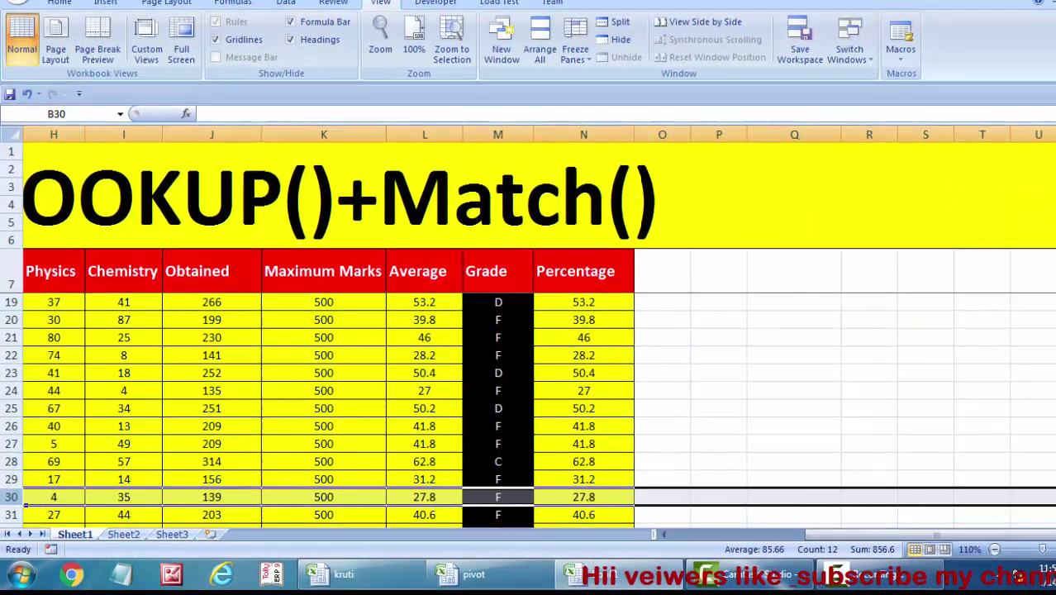
drag(1051, 380, 1051, 372)
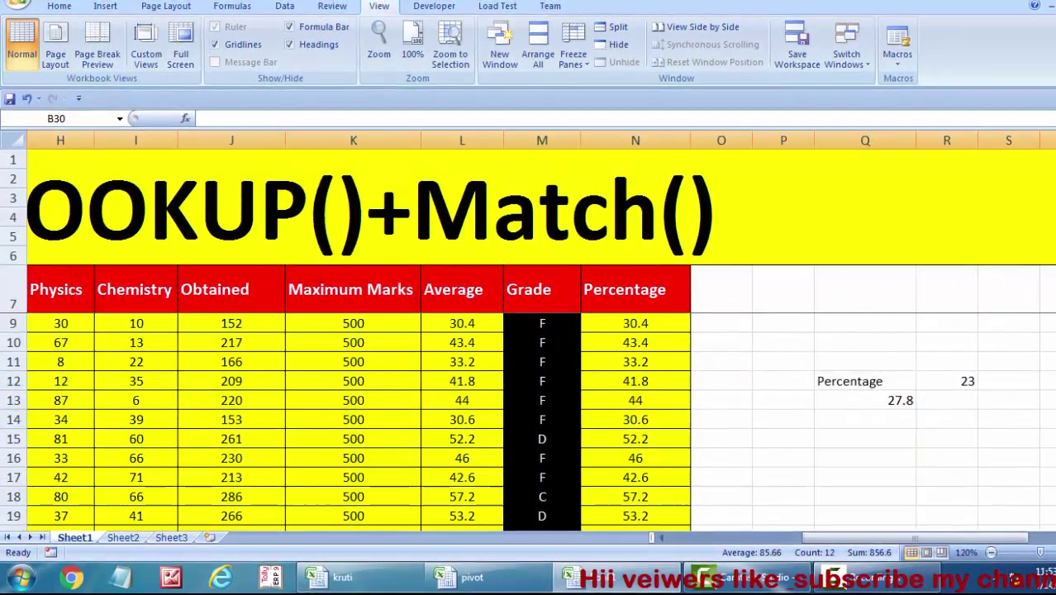
scroll(529, 331, up, 1)
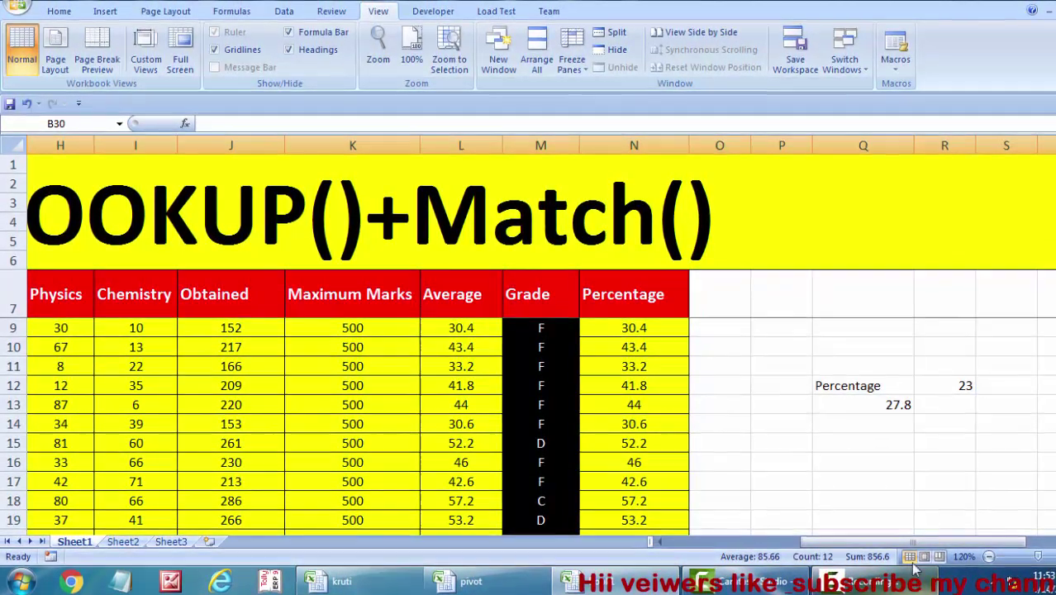
drag(912, 546, 847, 557)
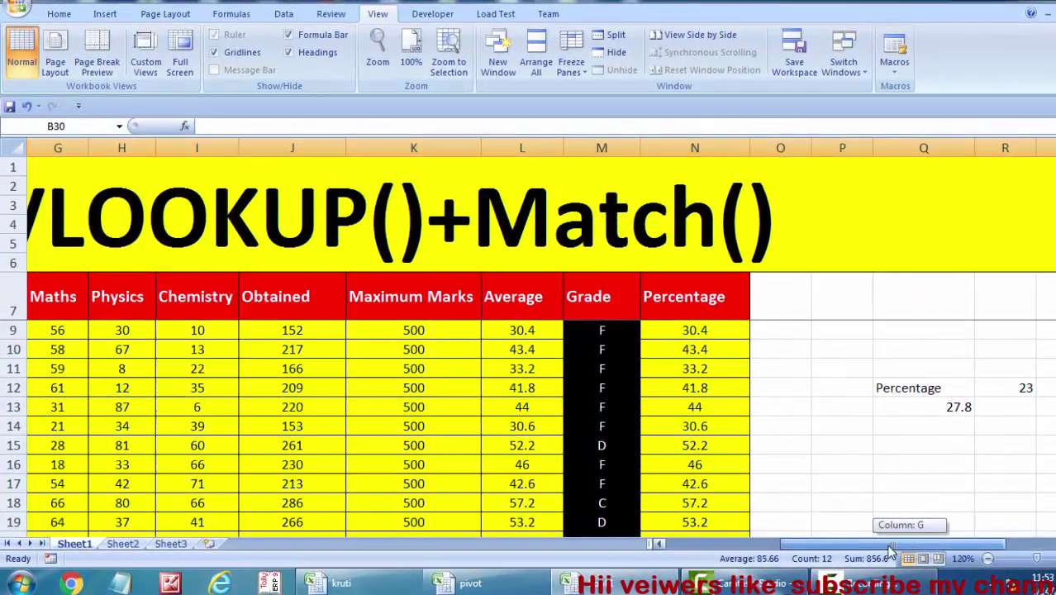